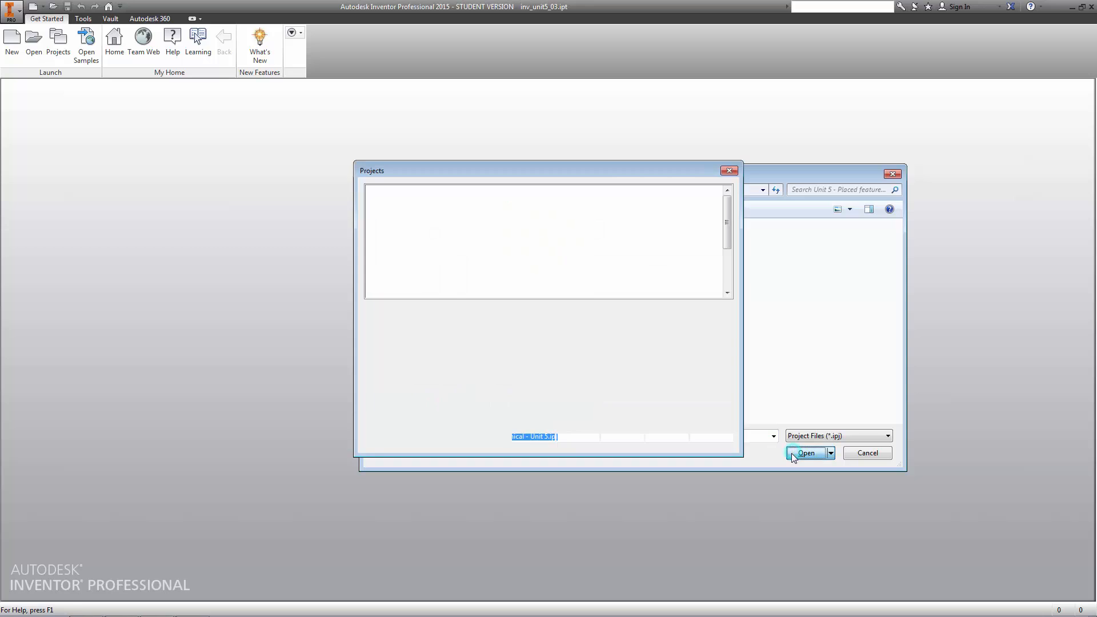
- Finish selecting the ADA Mechanical - Unit 5.ipj project and open the part file inv_unit5_04.ipt
click(723, 441)
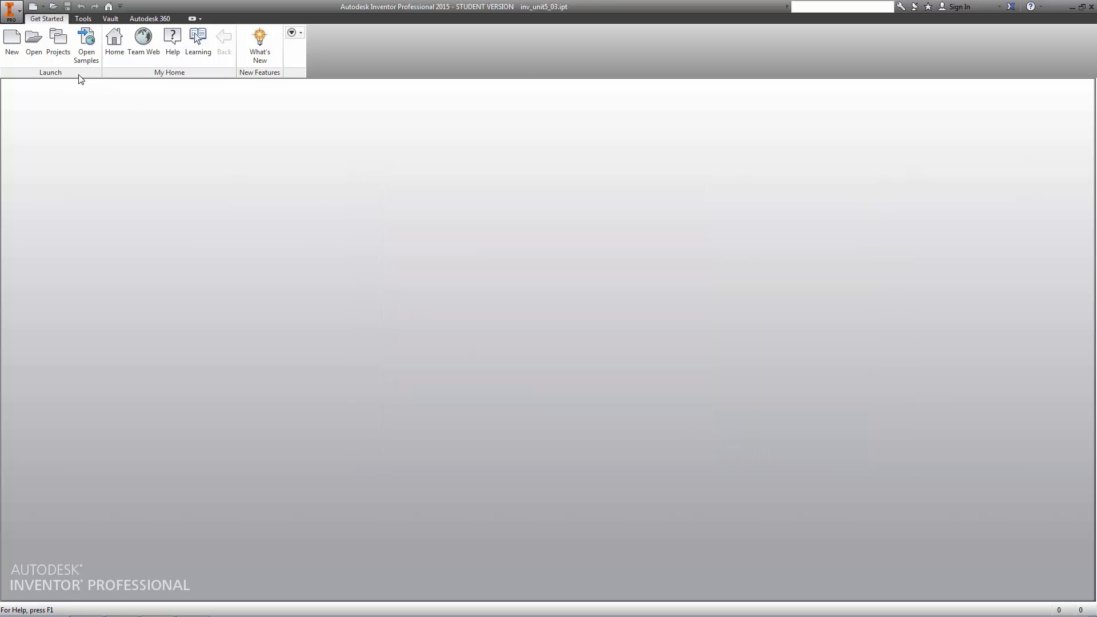
click(34, 41)
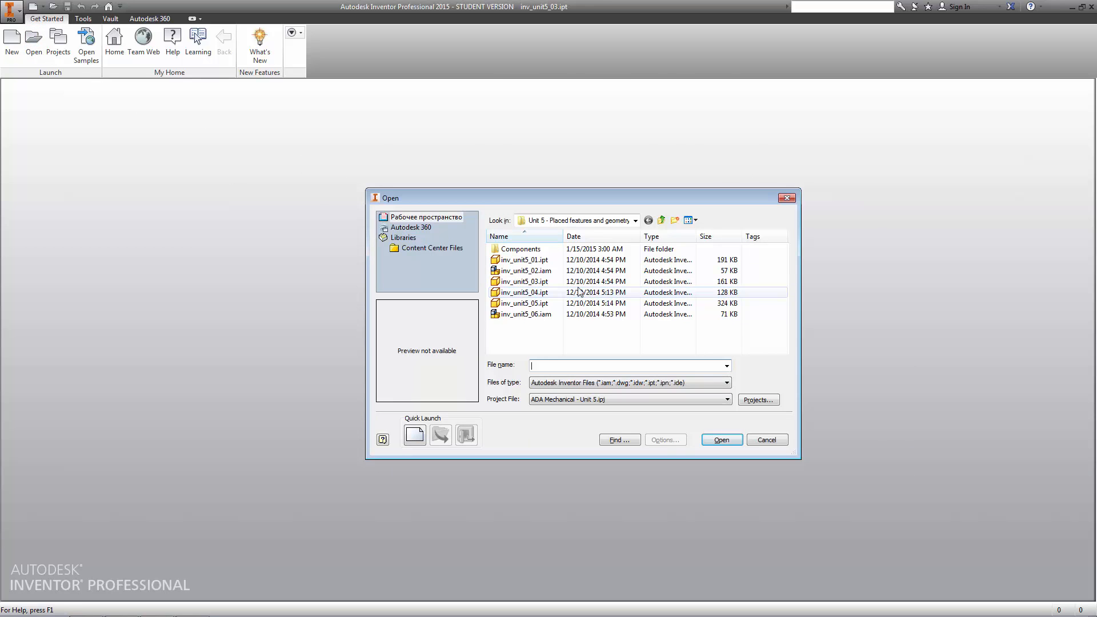
click(550, 281)
click(545, 293)
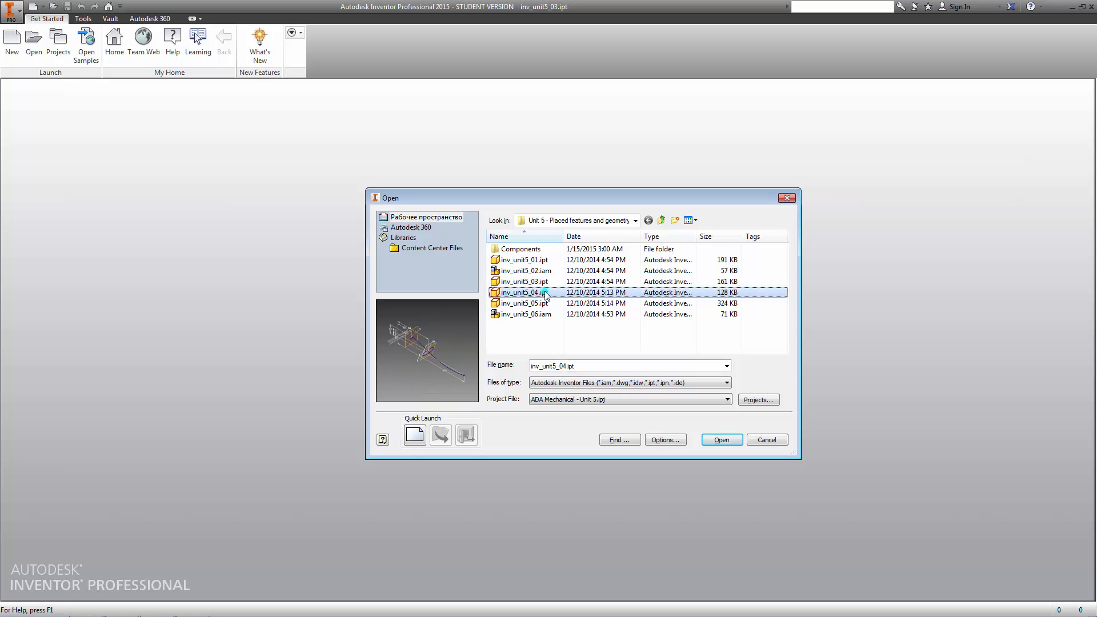
click(712, 439)
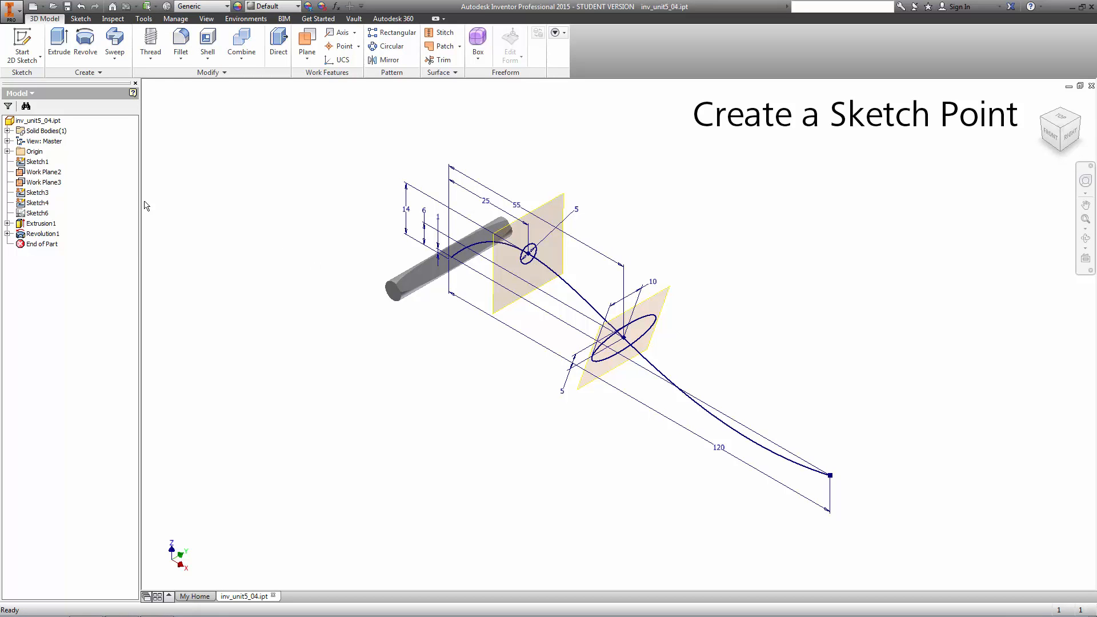
- Edit Sketch1 and place a sketch point on the spline's far lower stretch, at about X -69.9 mm, Y 5.4 mm
double_click(37, 162)
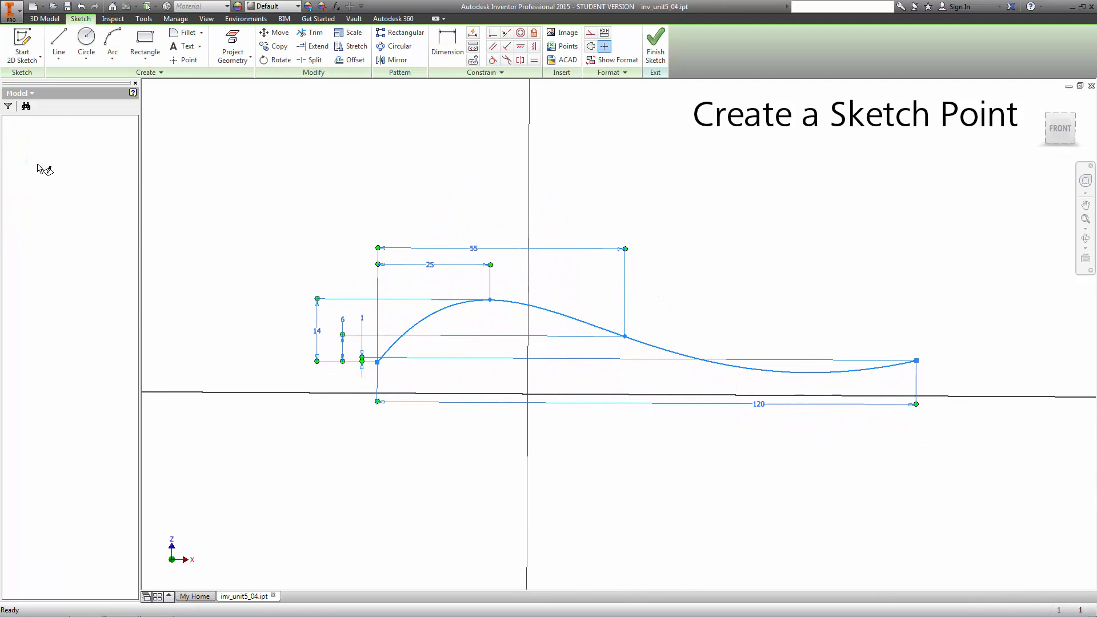
click(1063, 129)
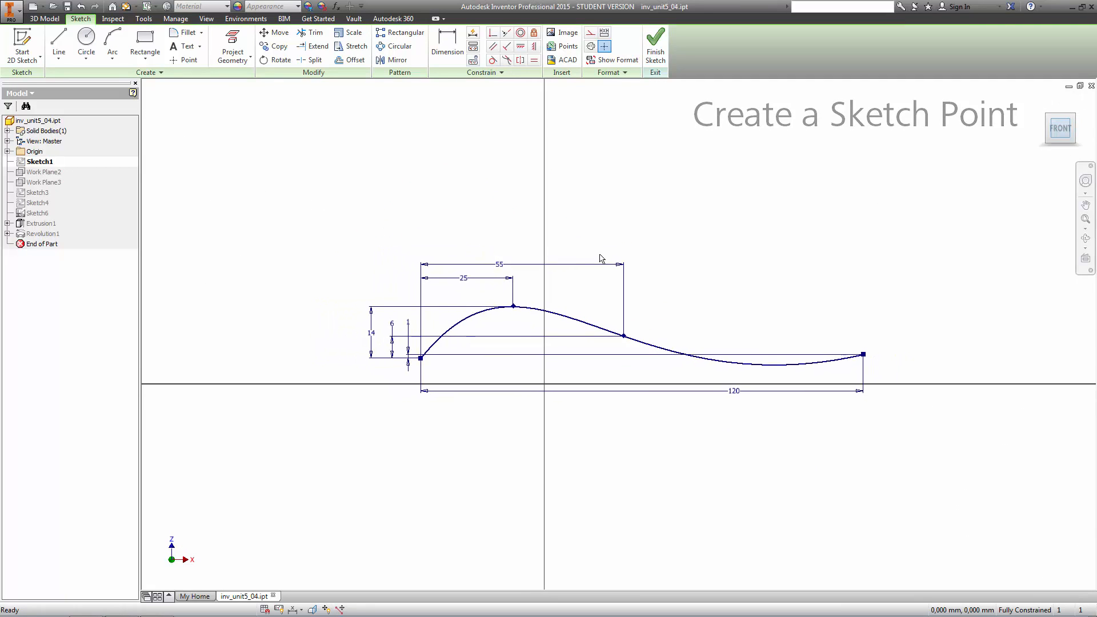
click(184, 60)
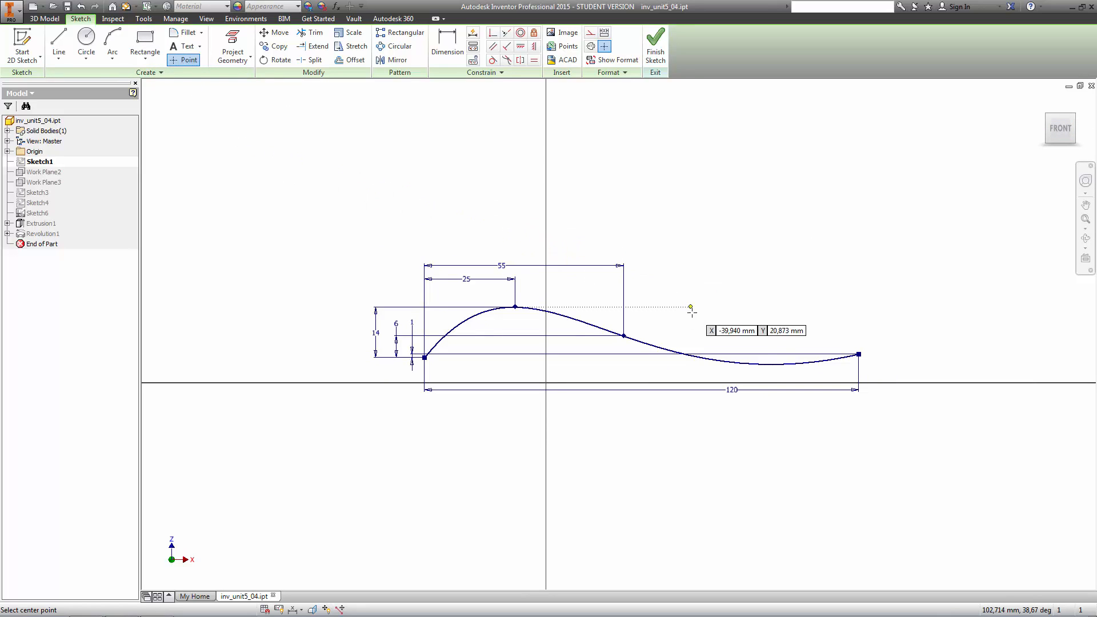
click(799, 363)
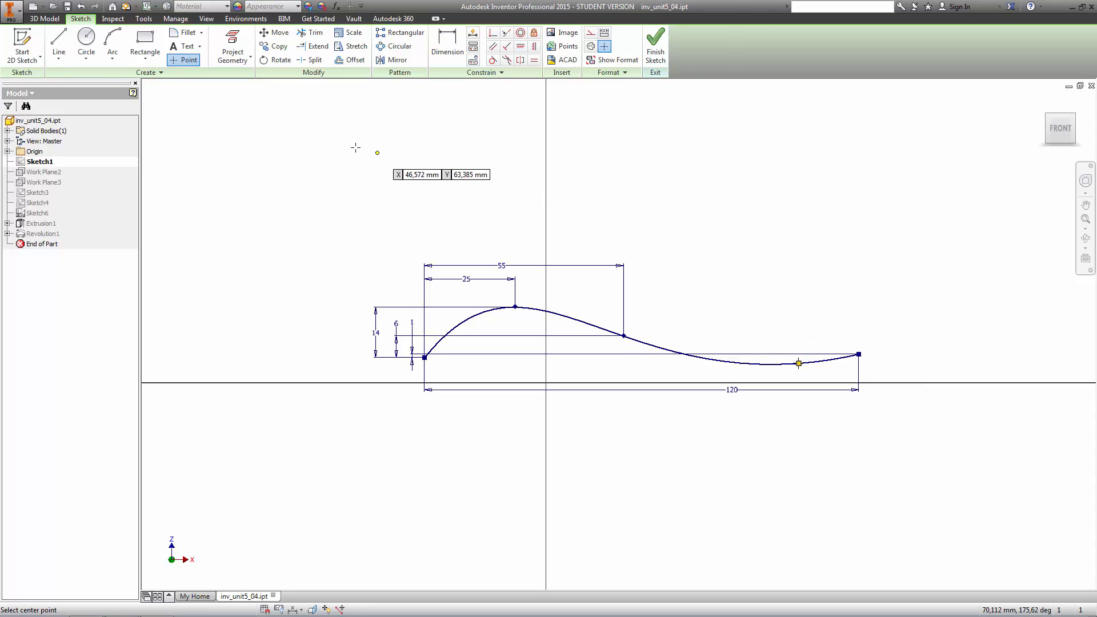
- Draw two construction lines from the new sketch point, one to the spline point at 55 mm and one to the spline's far endpoint
click(67, 44)
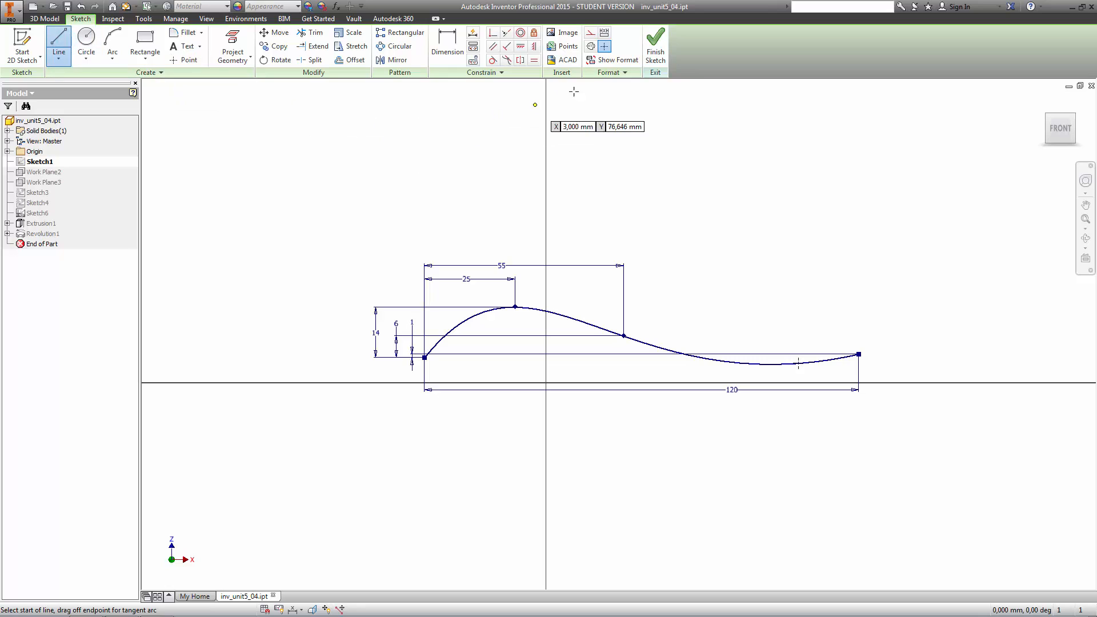
click(591, 33)
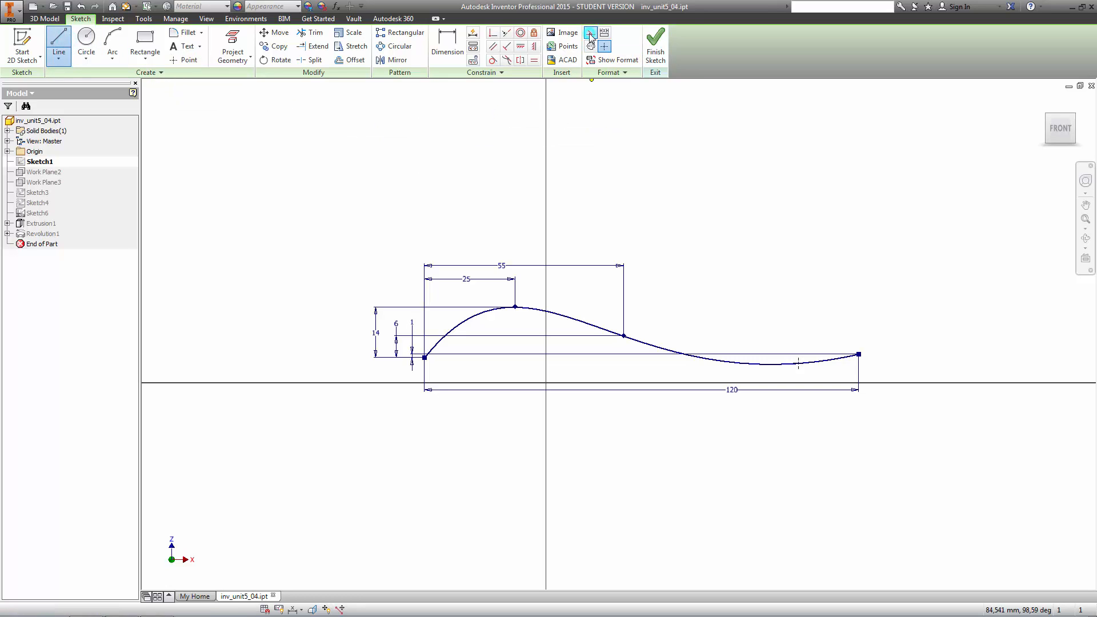
click(798, 363)
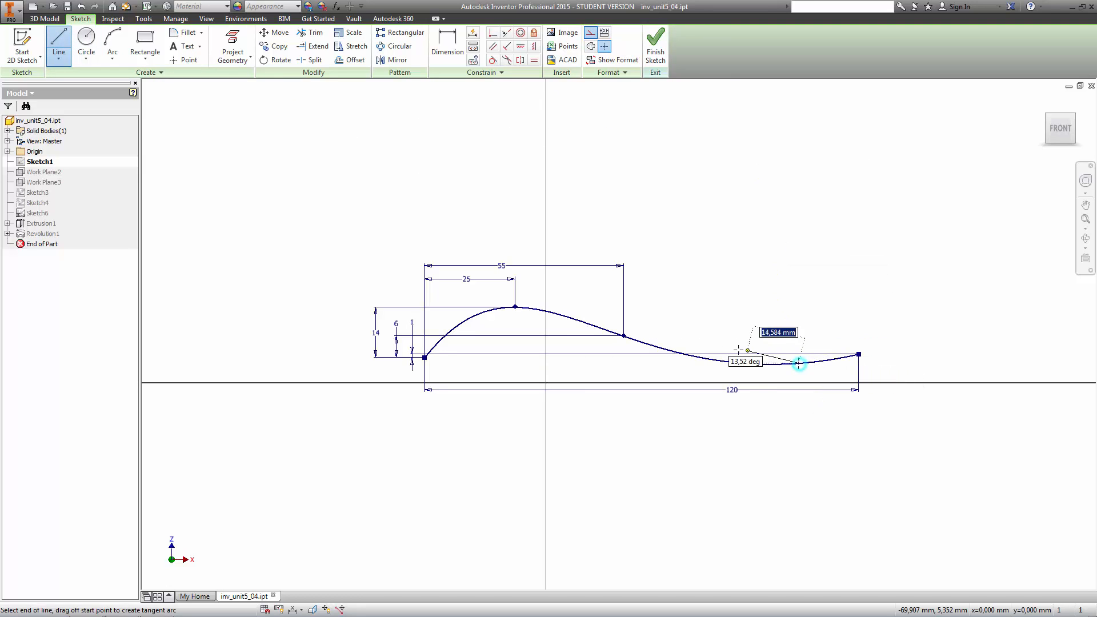
click(625, 335)
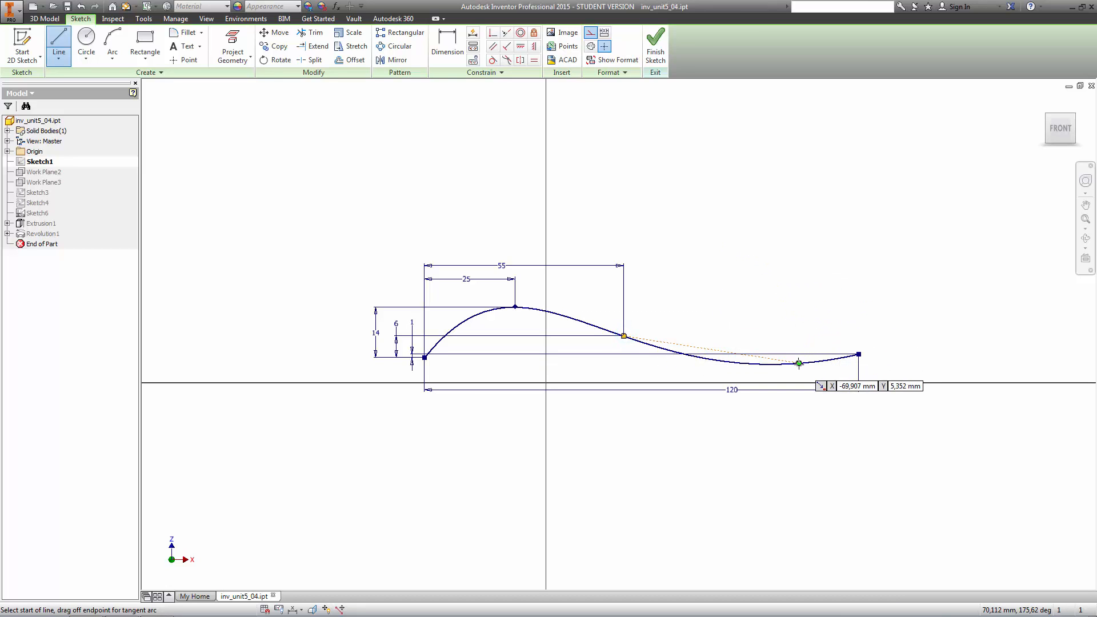
click(798, 362)
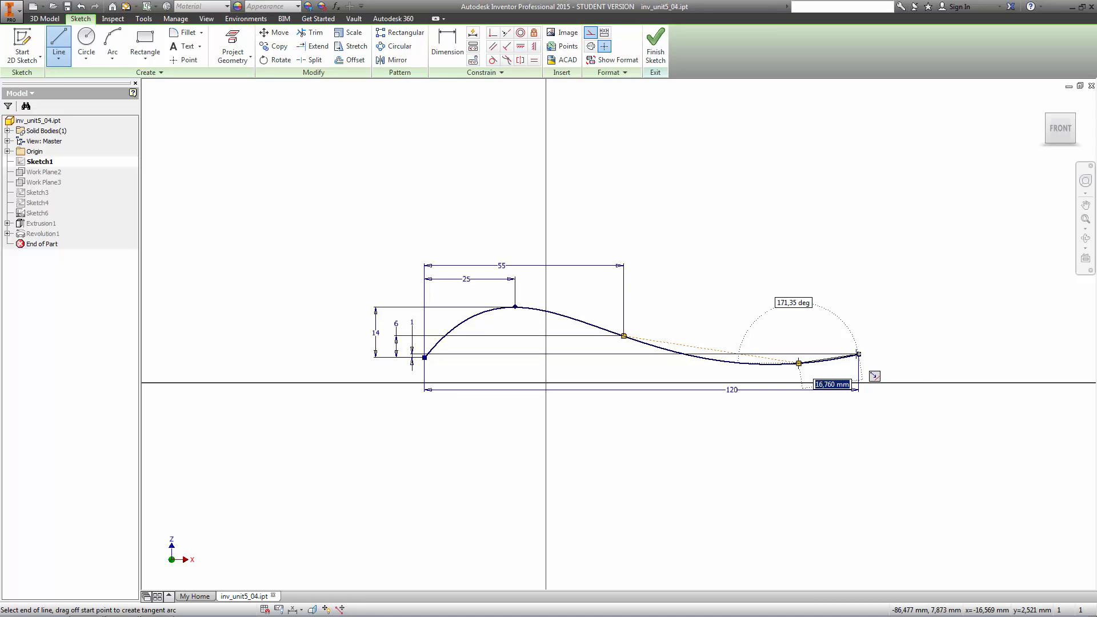
double_click(859, 354)
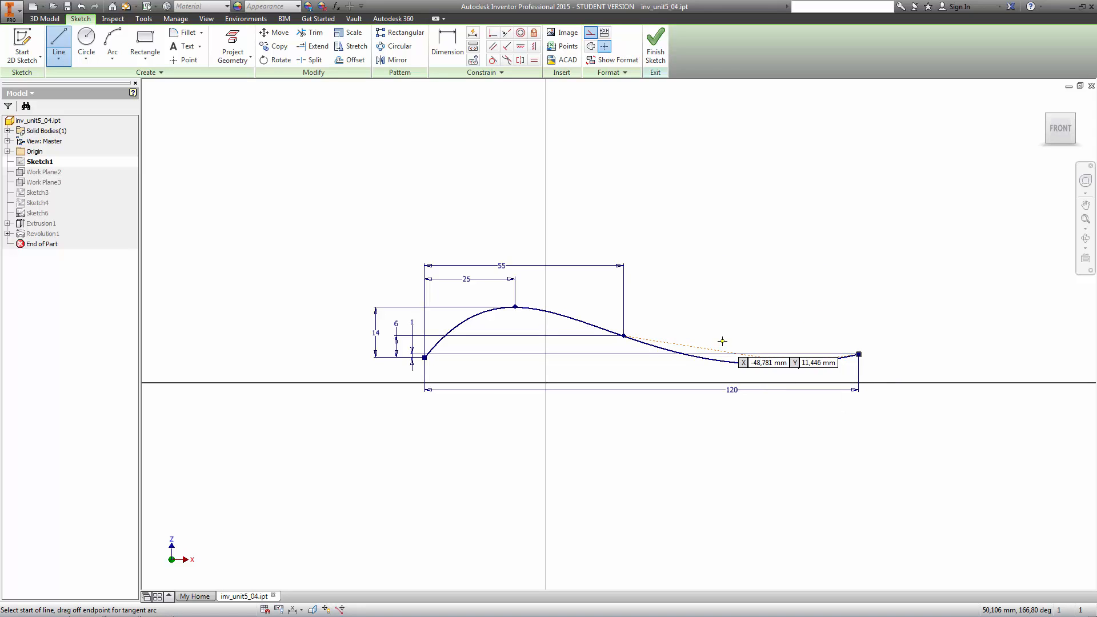
key(Escape)
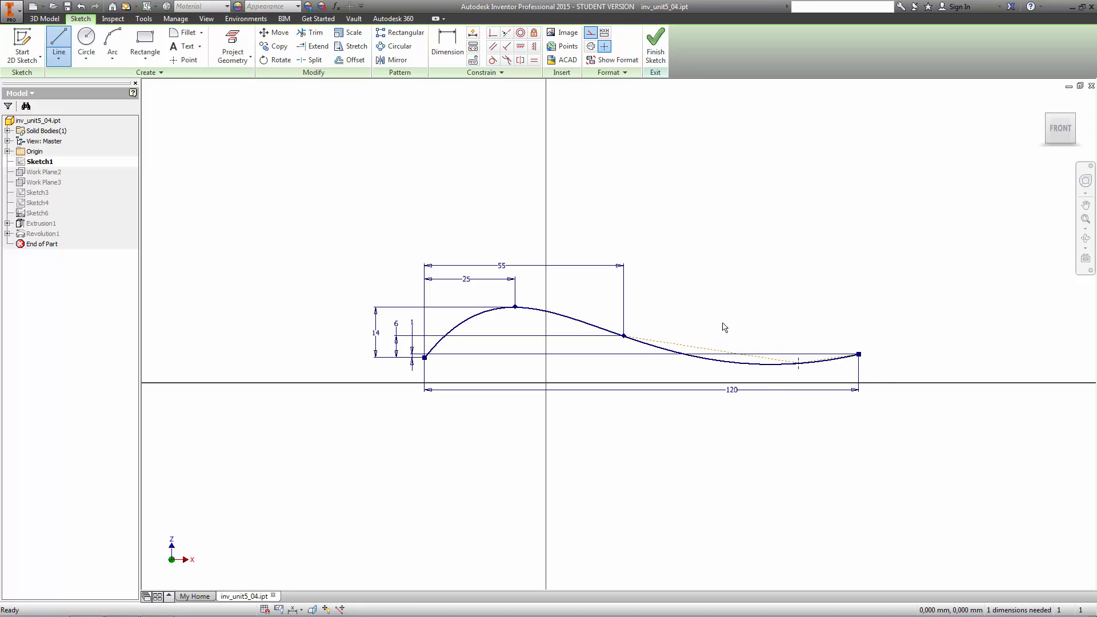
- Set the spline's overall length dimension to 130 mm and finish the sketch
double_click(732, 390)
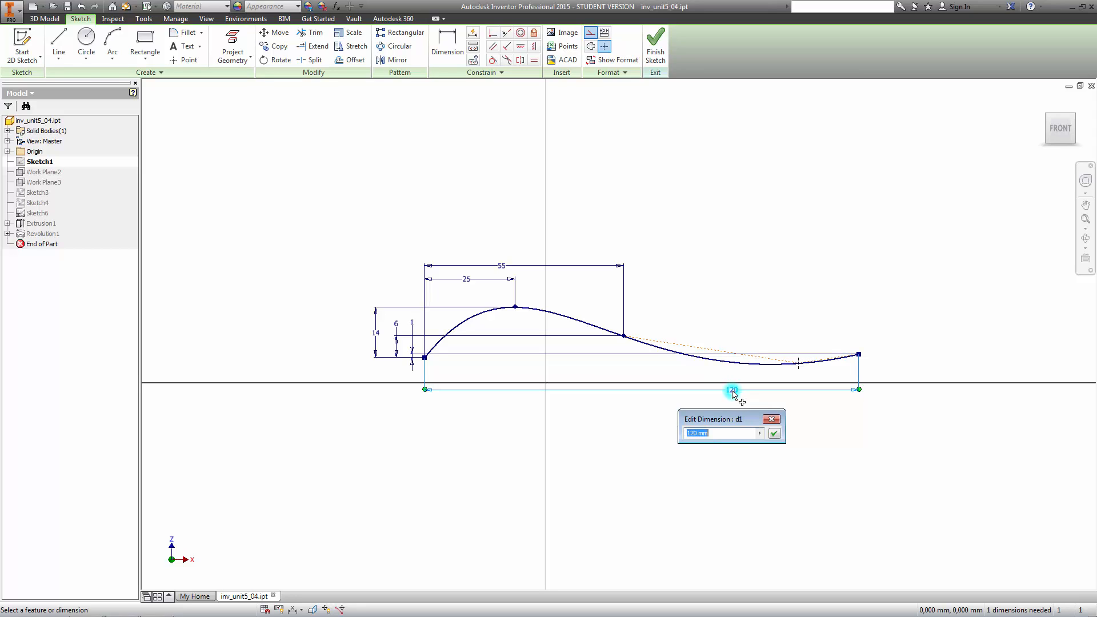
drag(712, 432, 671, 432)
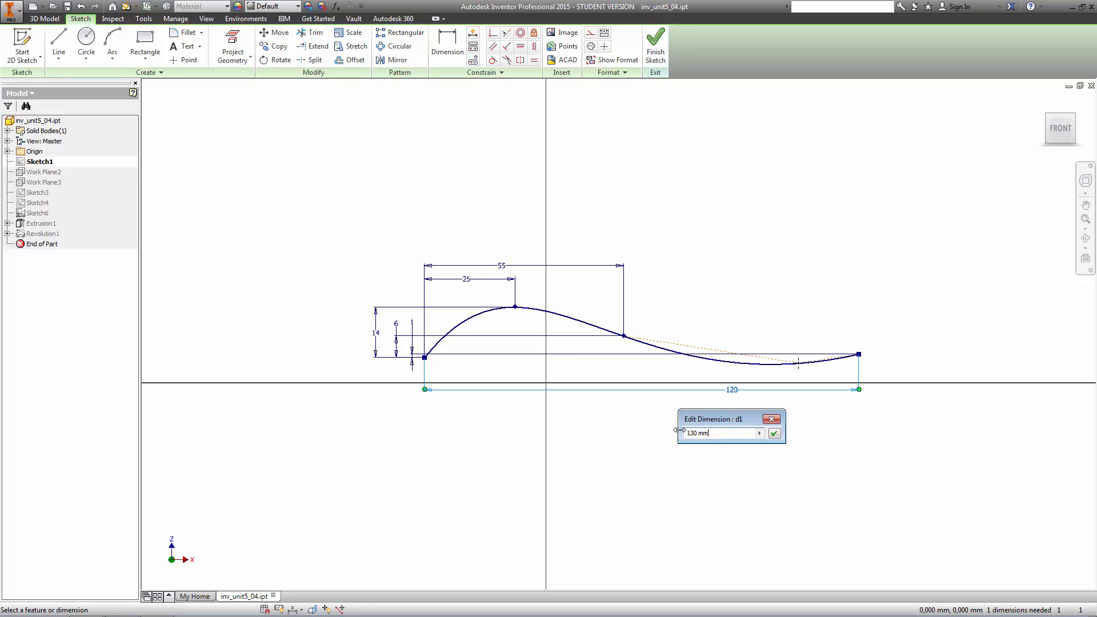
click(775, 435)
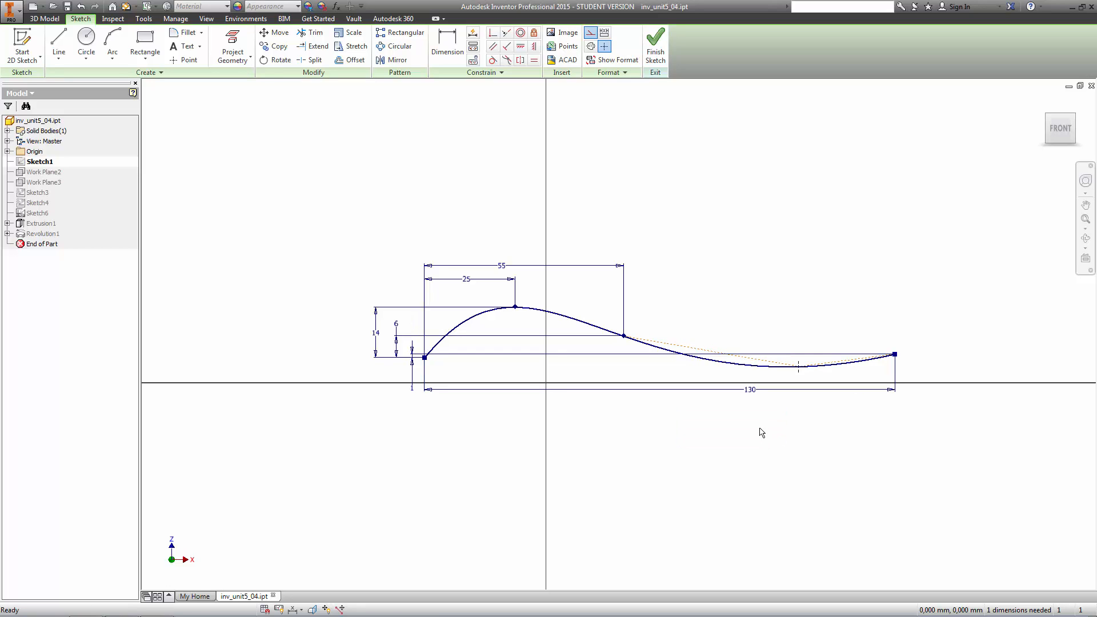
click(655, 46)
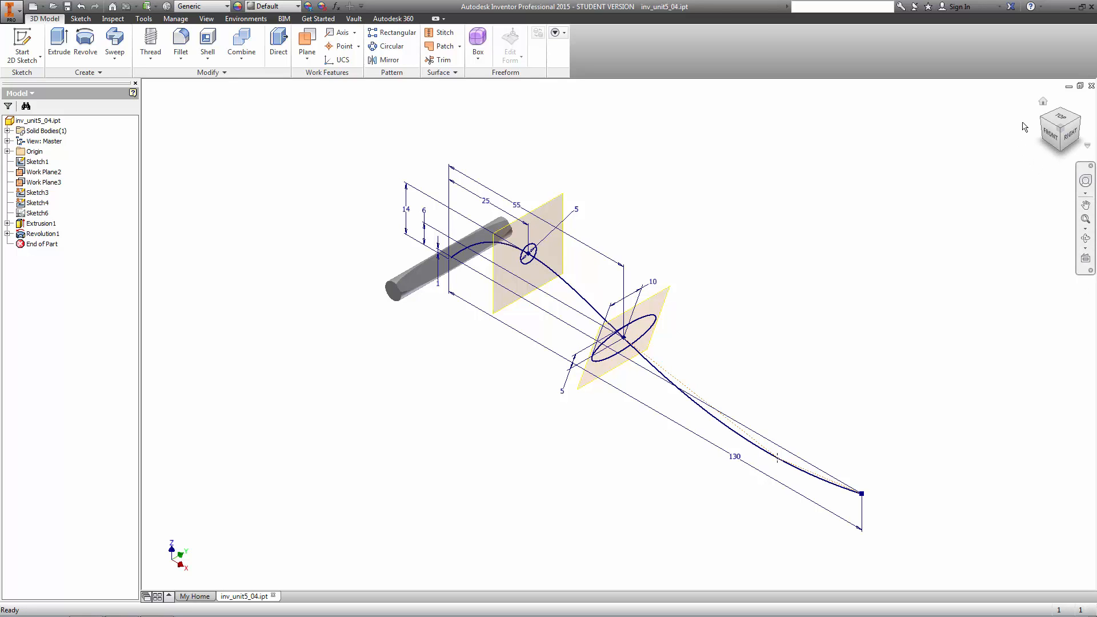
- Create a work plane through the new sketch point, normal to the spline
click(1043, 101)
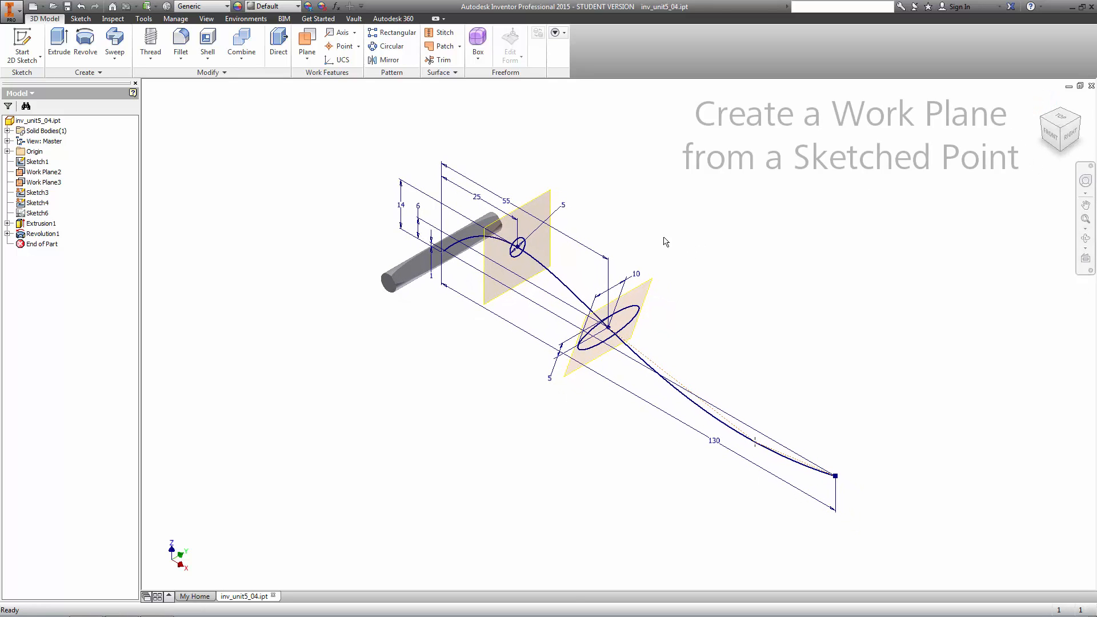
click(316, 39)
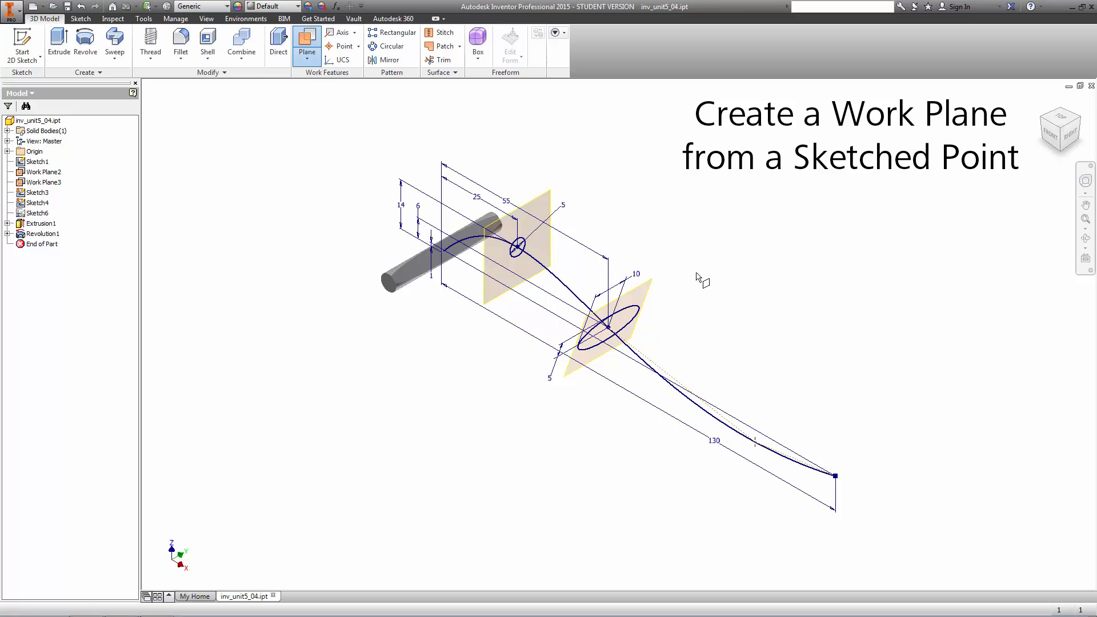
click(757, 444)
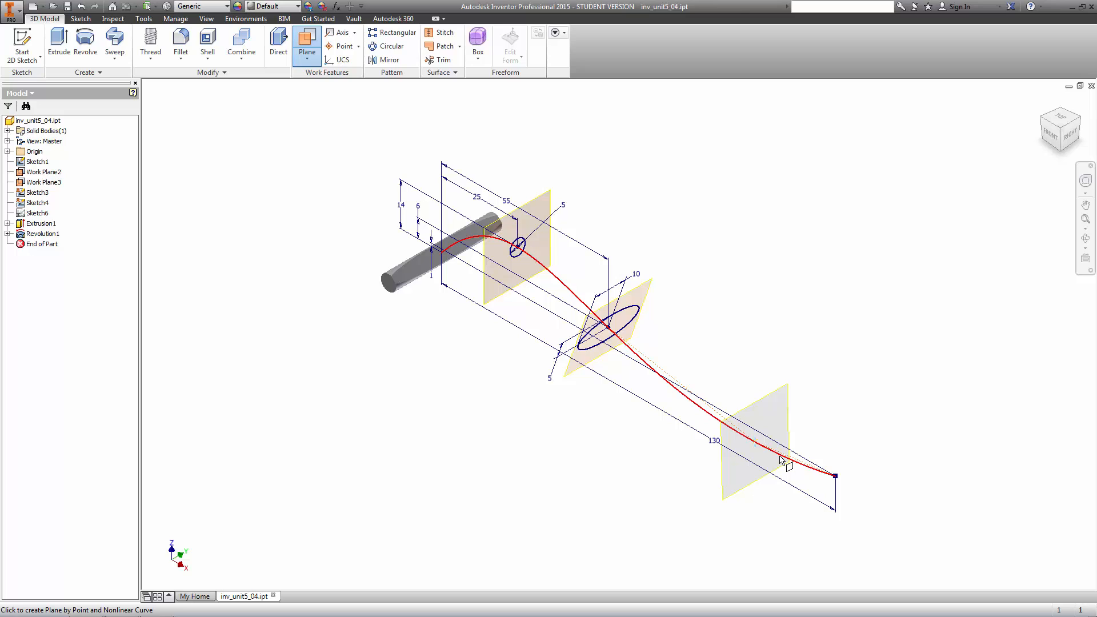
click(781, 457)
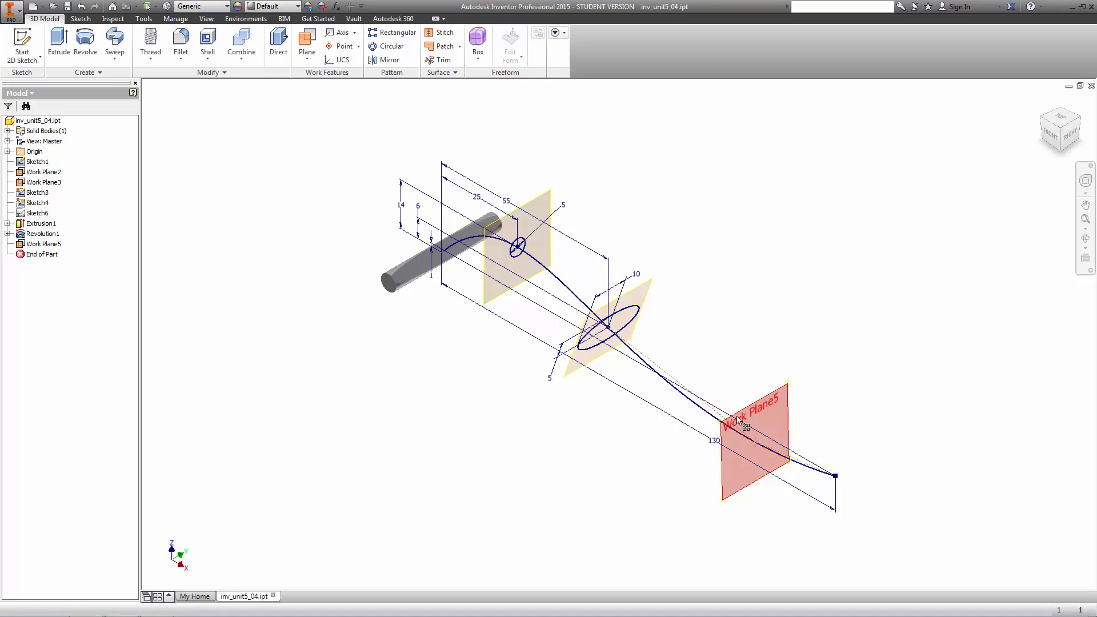
- Start a sketch on the new work plane and project the spline's sketch point into it
click(761, 411)
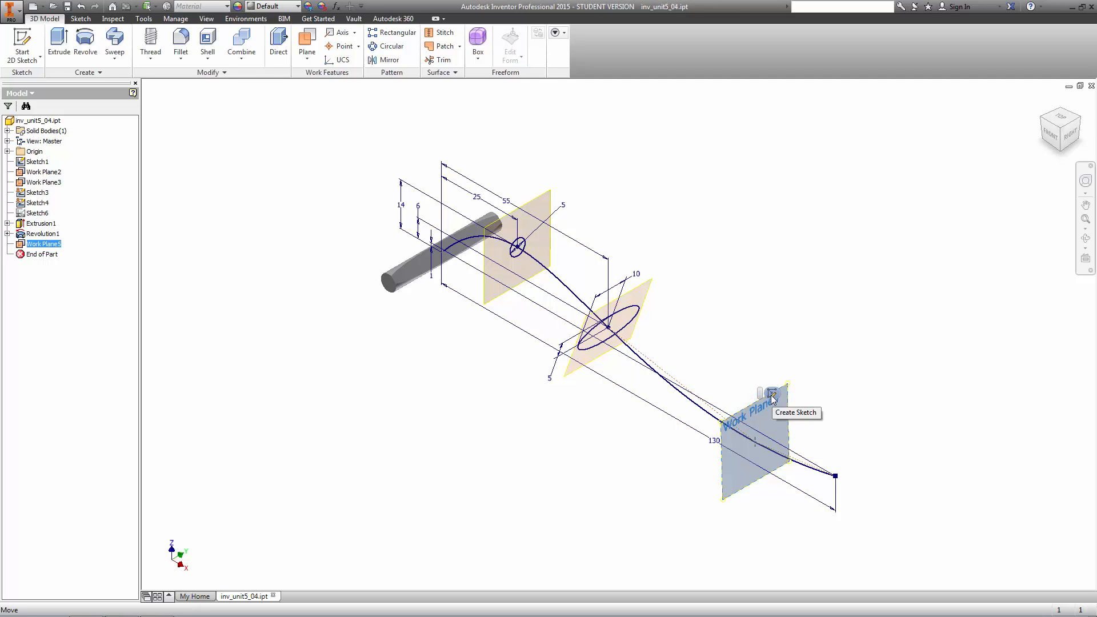
click(771, 394)
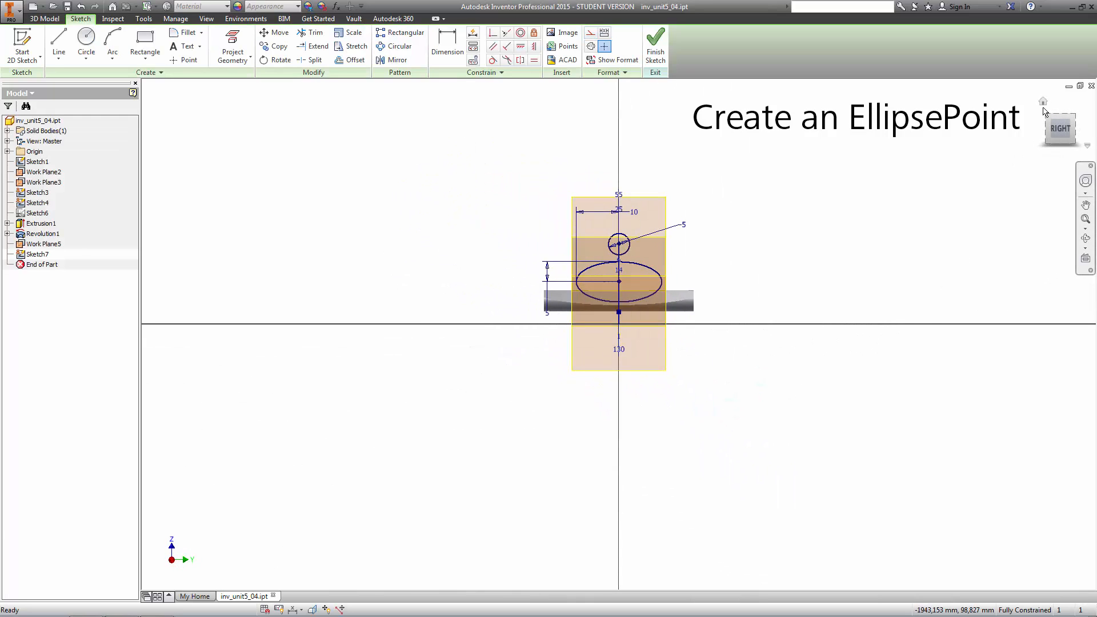
mouse_move(1044, 109)
click(1043, 103)
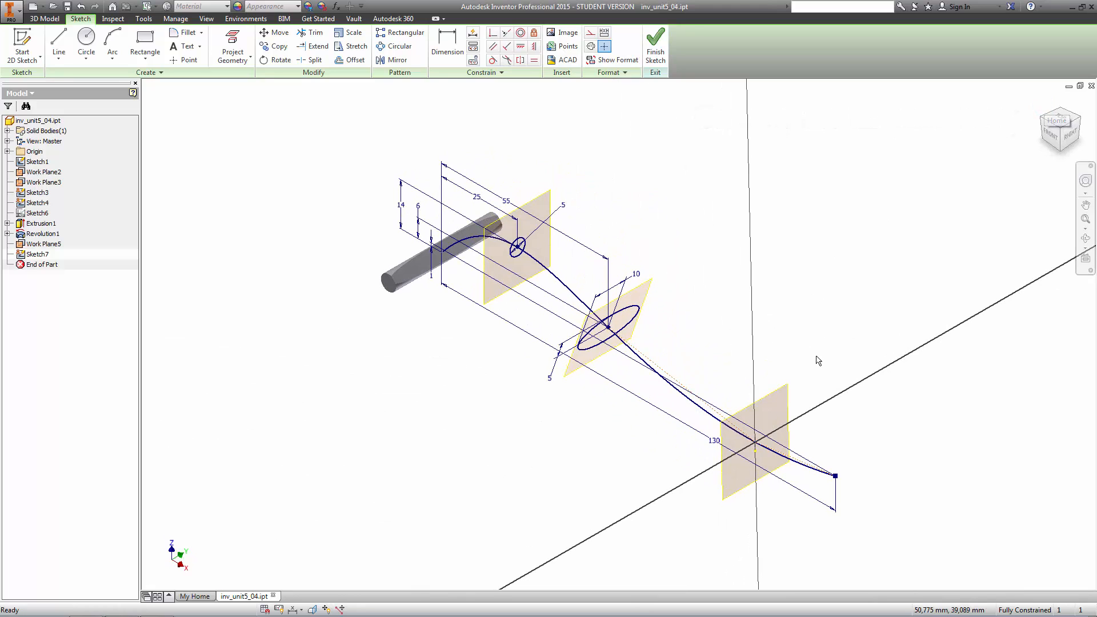
scroll(818, 363, up, 3)
mouse_move(815, 363)
middle_down()
mouse_move(729, 208)
mouse_move(691, 174)
middle_up()
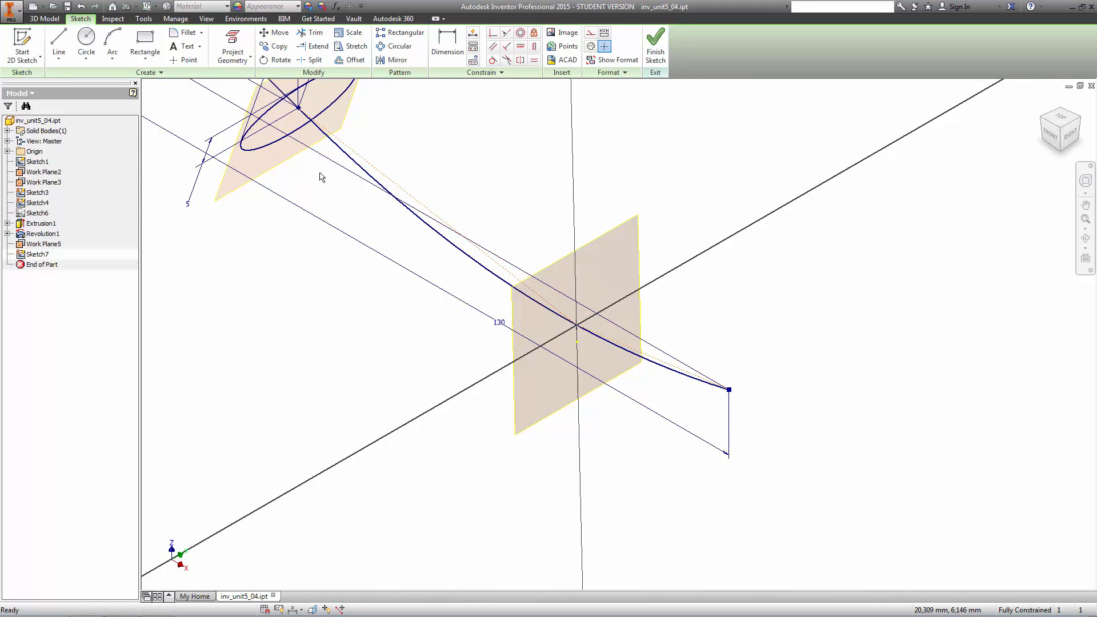
click(238, 48)
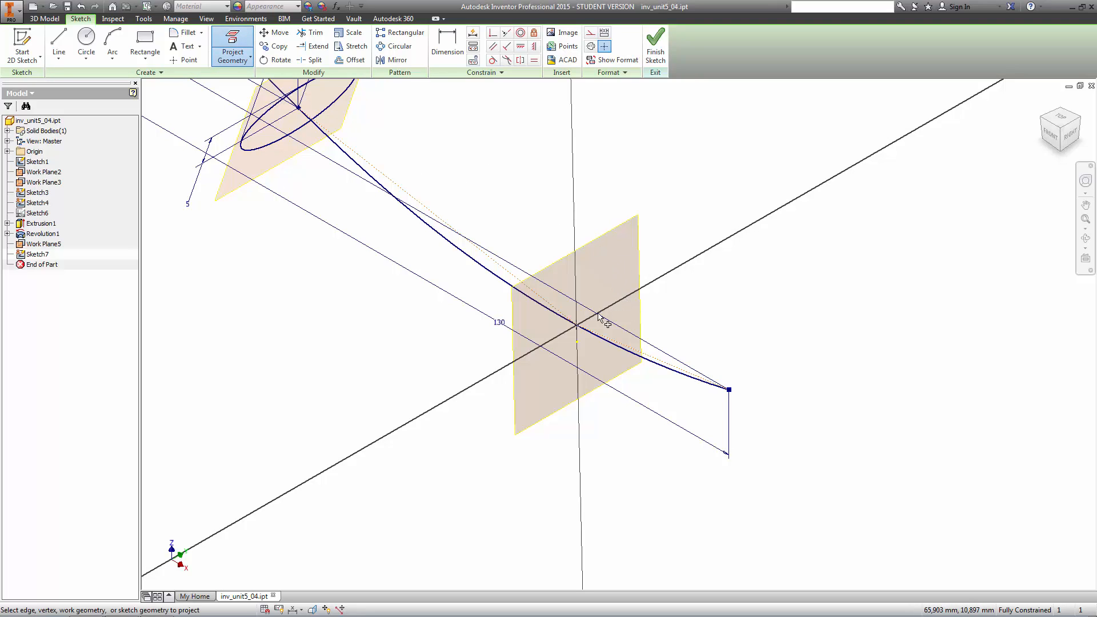
click(577, 325)
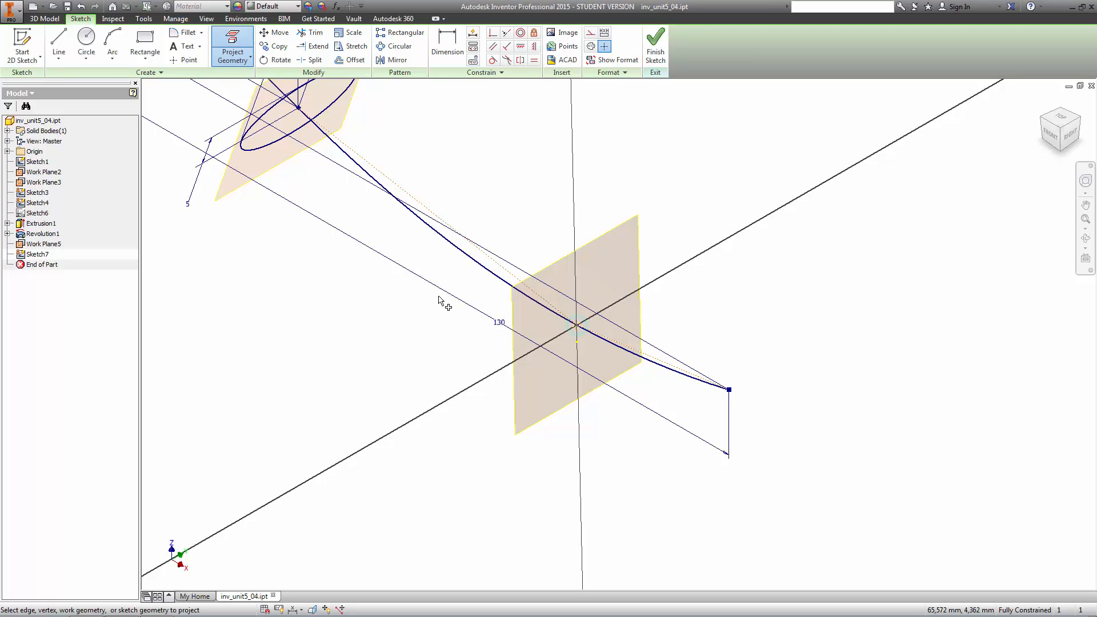
- Draw an ellipse centred on the projected point, first axis horizontal, with a vertical half-axis of about 5.6 mm
click(85, 58)
click(97, 128)
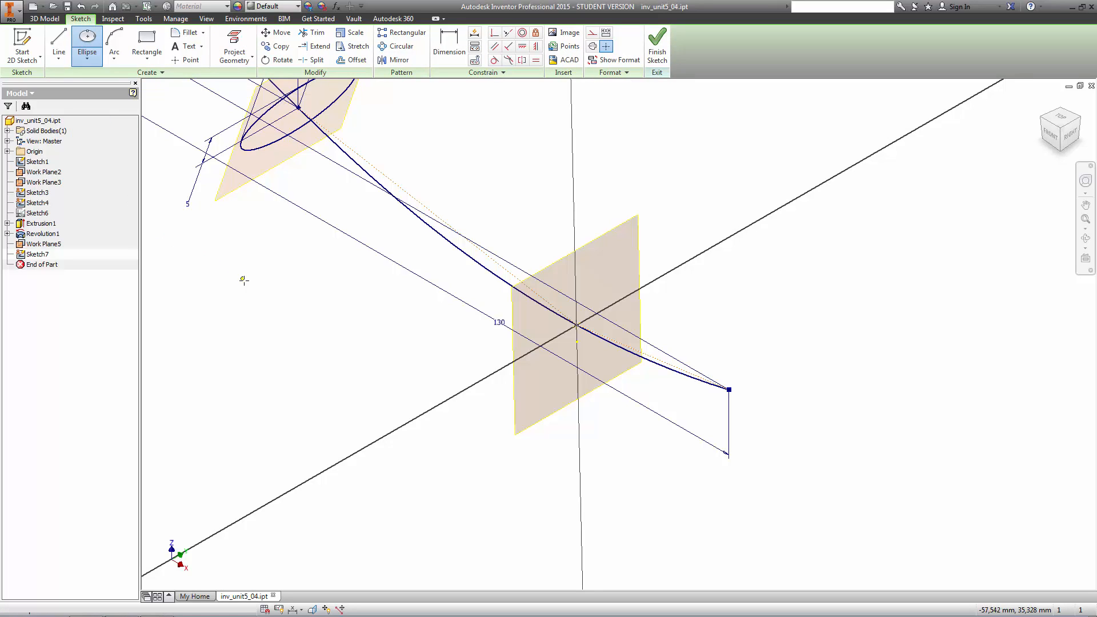
click(577, 325)
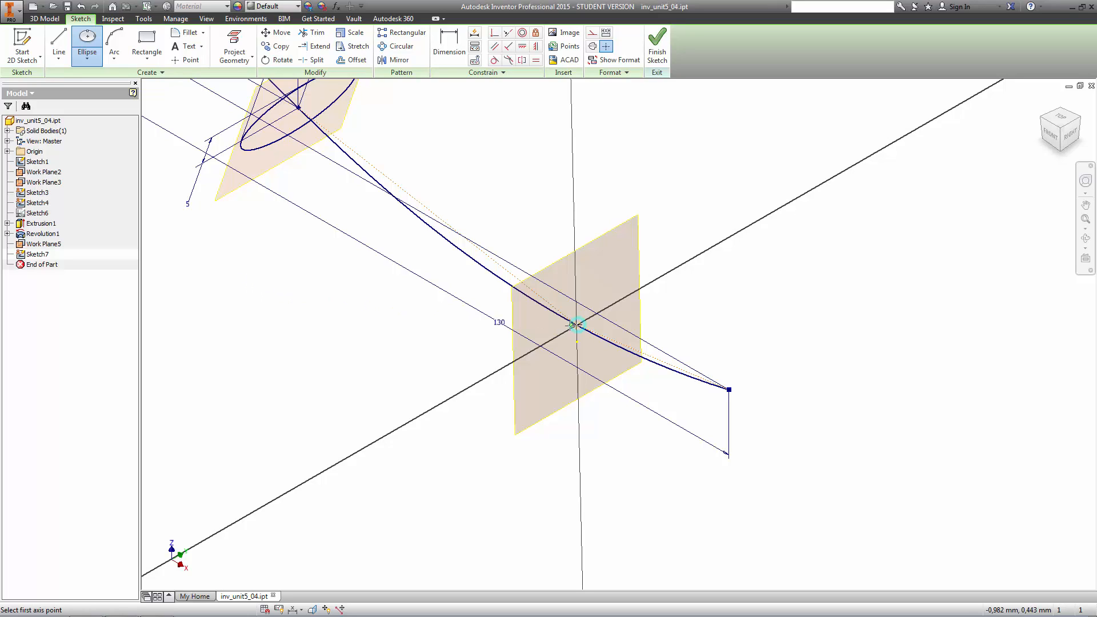
click(526, 354)
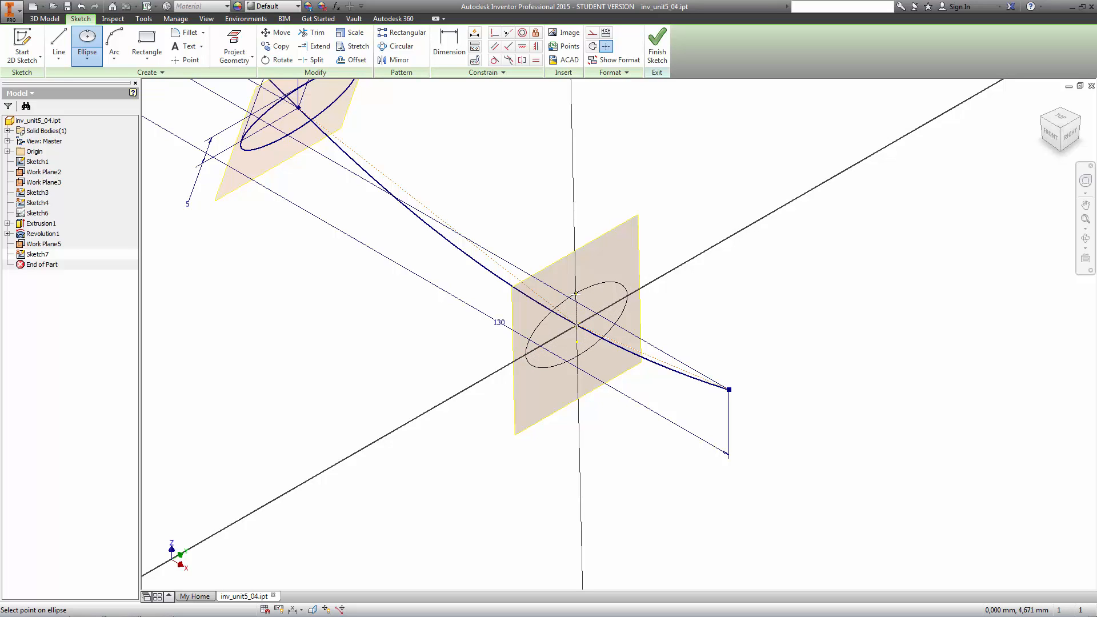
click(574, 289)
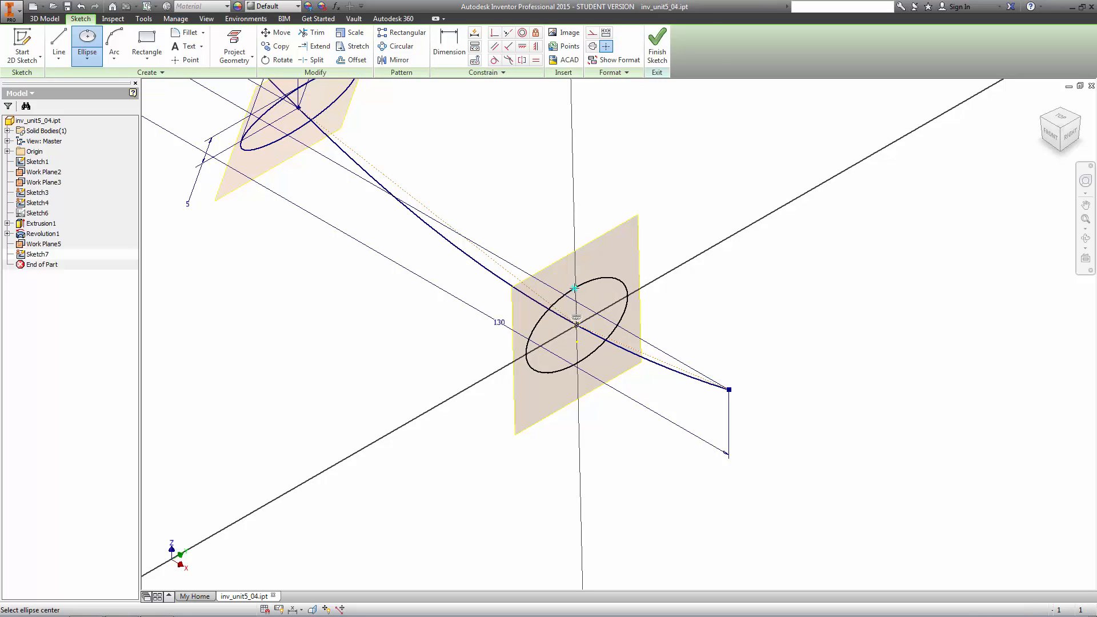
- Dimension the ellipse's vertical half-axis and set it to 4 mm
click(457, 53)
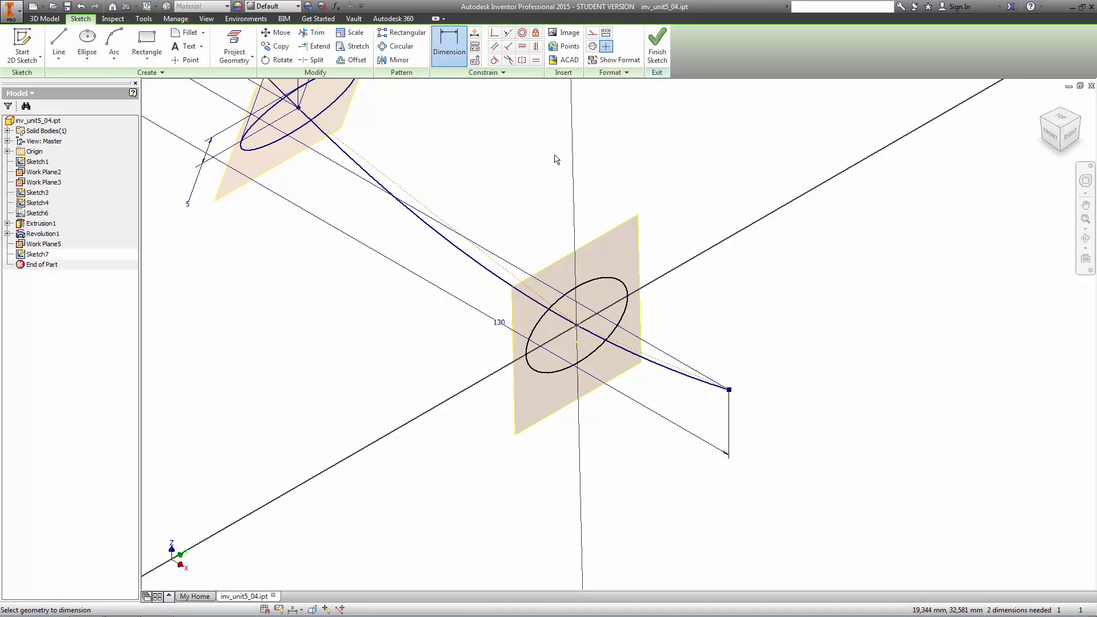
click(604, 282)
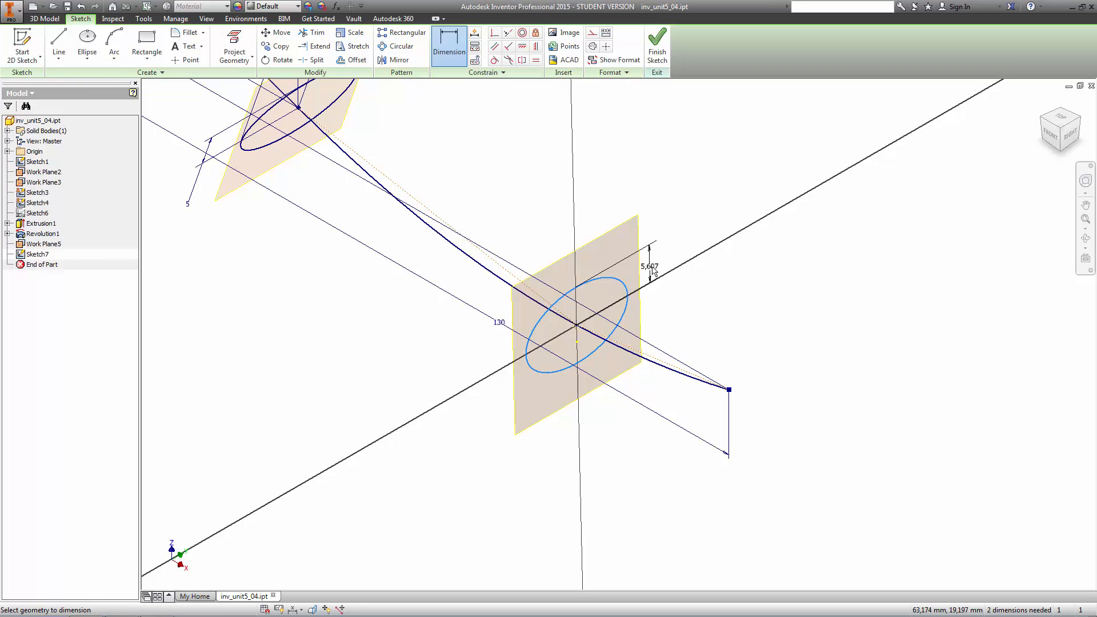
click(674, 259)
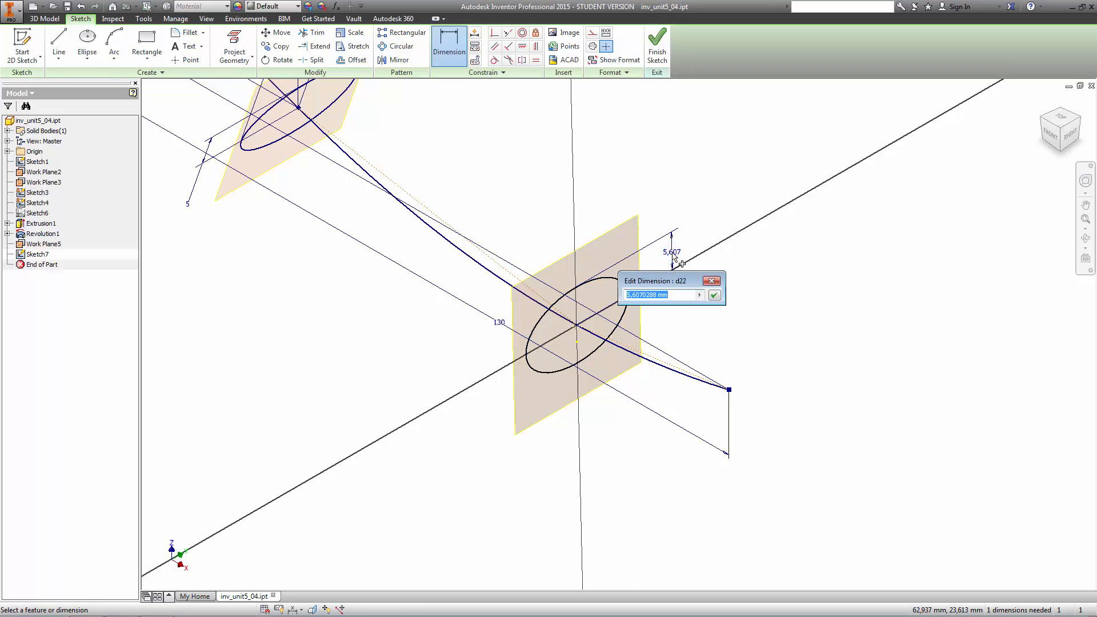
text(4)
click(714, 296)
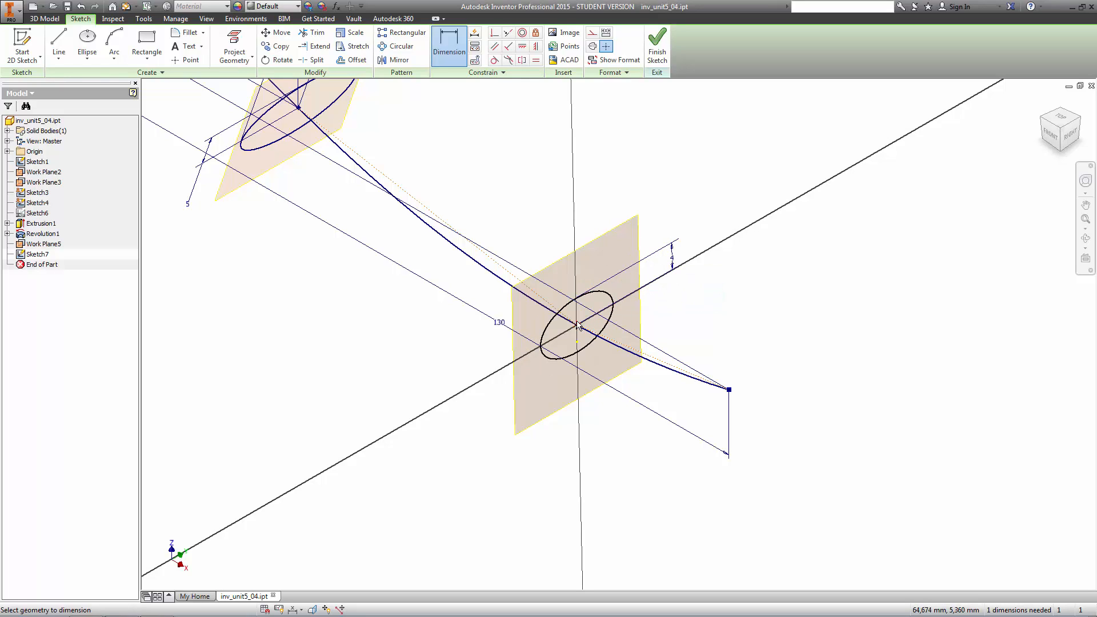
- Dimension the ellipse's horizontal half-axis at 9 mm and finish the sketch
click(610, 306)
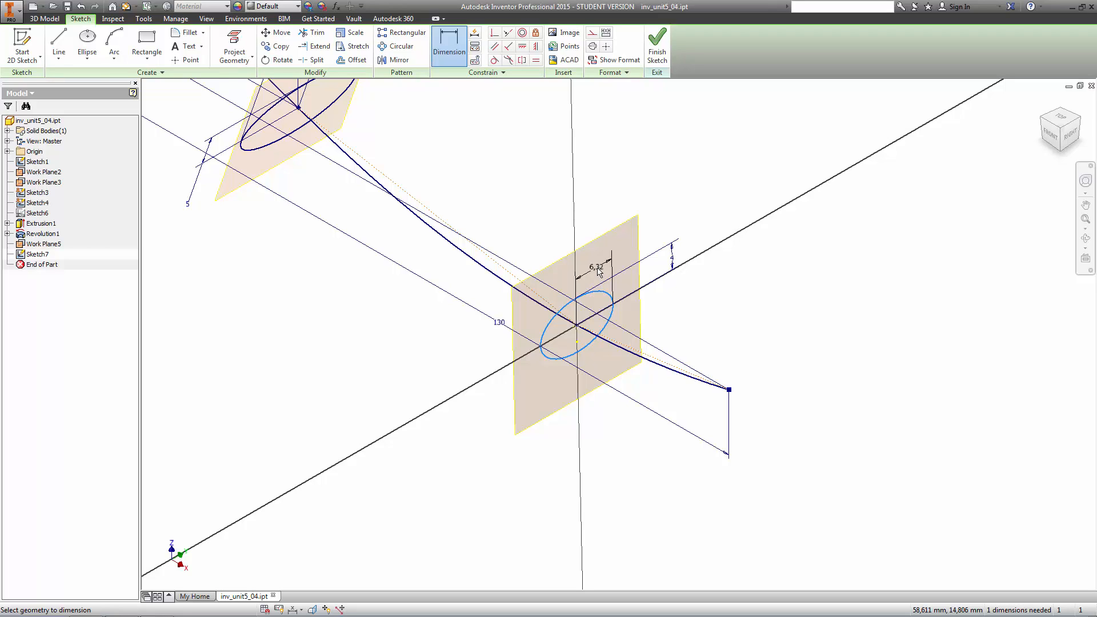
click(599, 271)
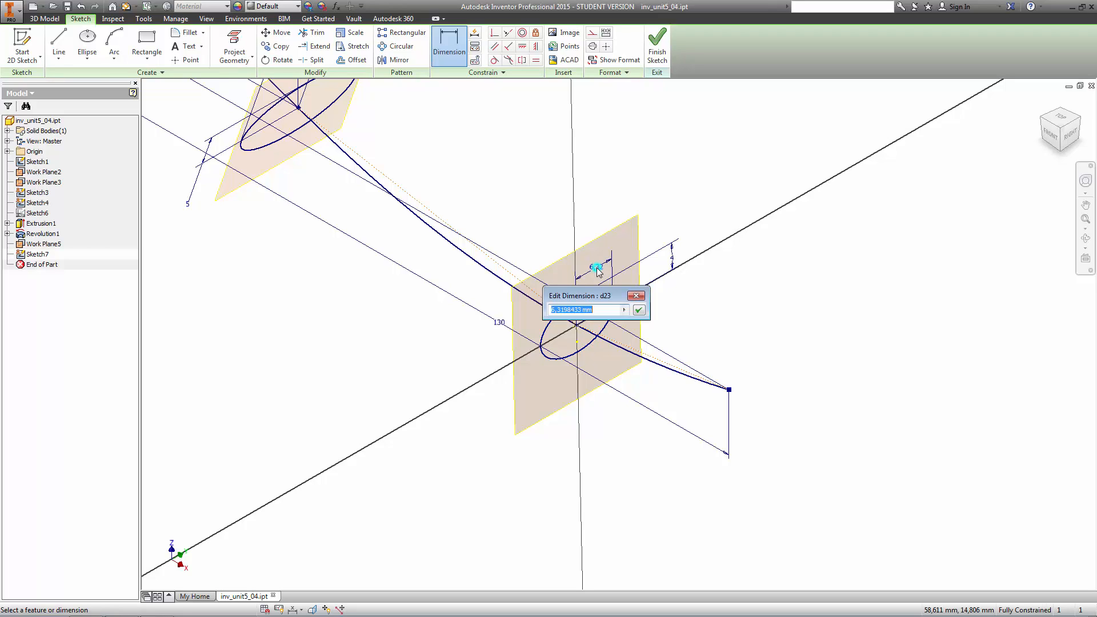
text(9)
click(638, 310)
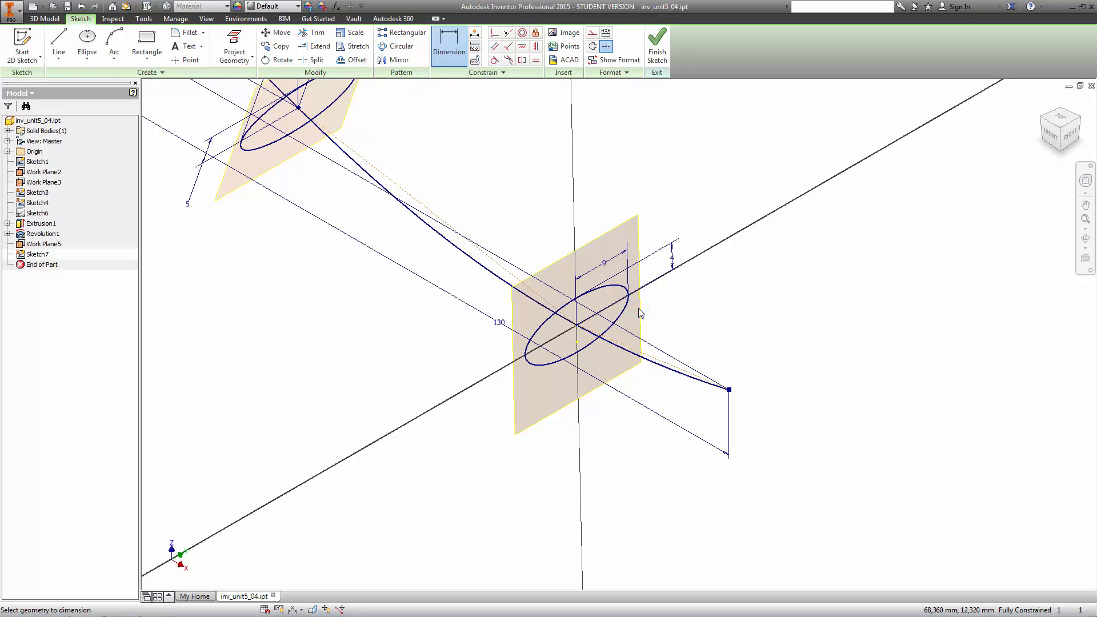
click(655, 46)
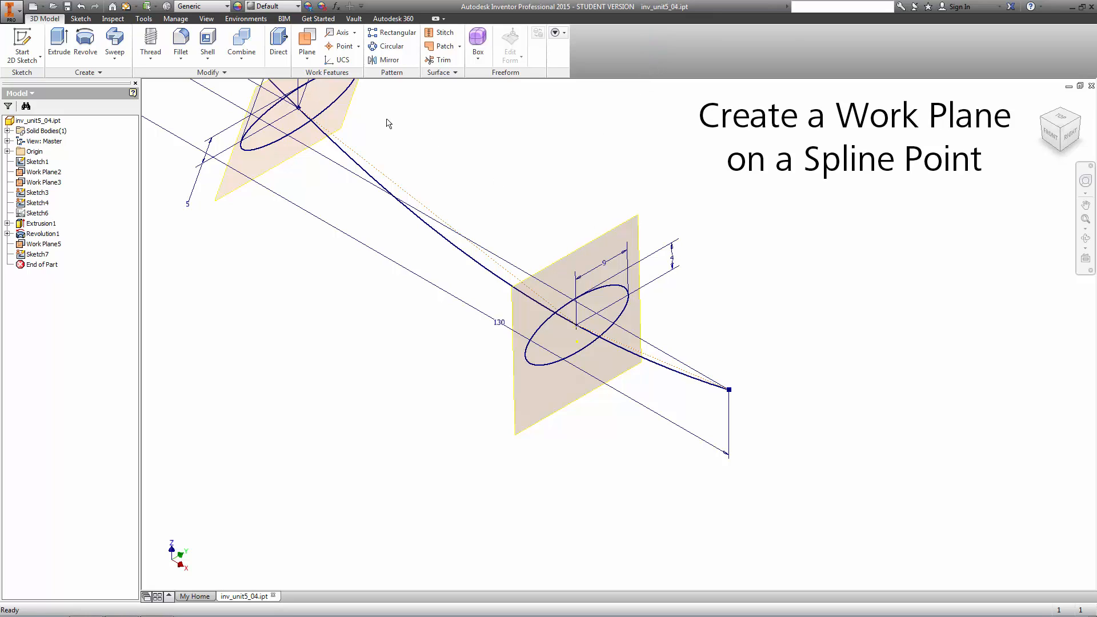
- Create a work plane through the spline's free end point, normal to the spline
click(307, 44)
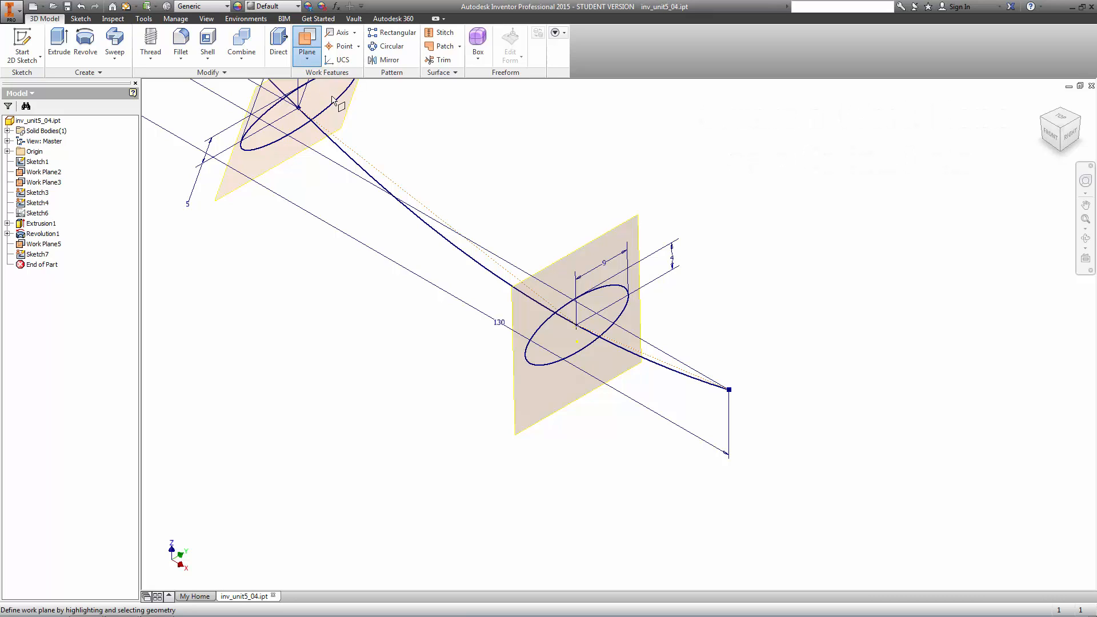
click(728, 390)
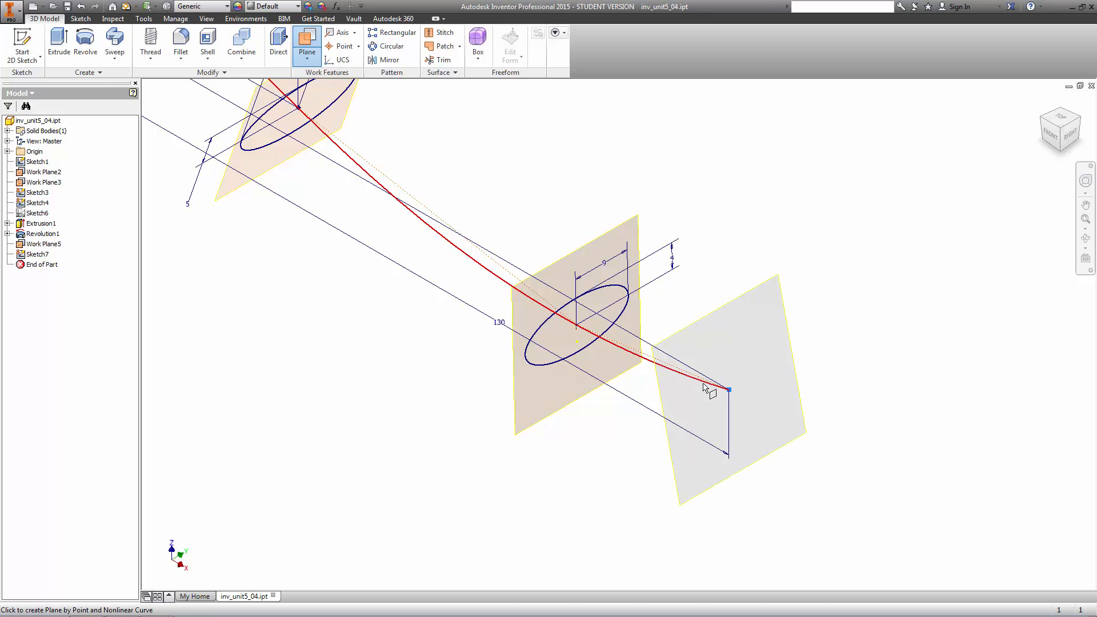
click(703, 383)
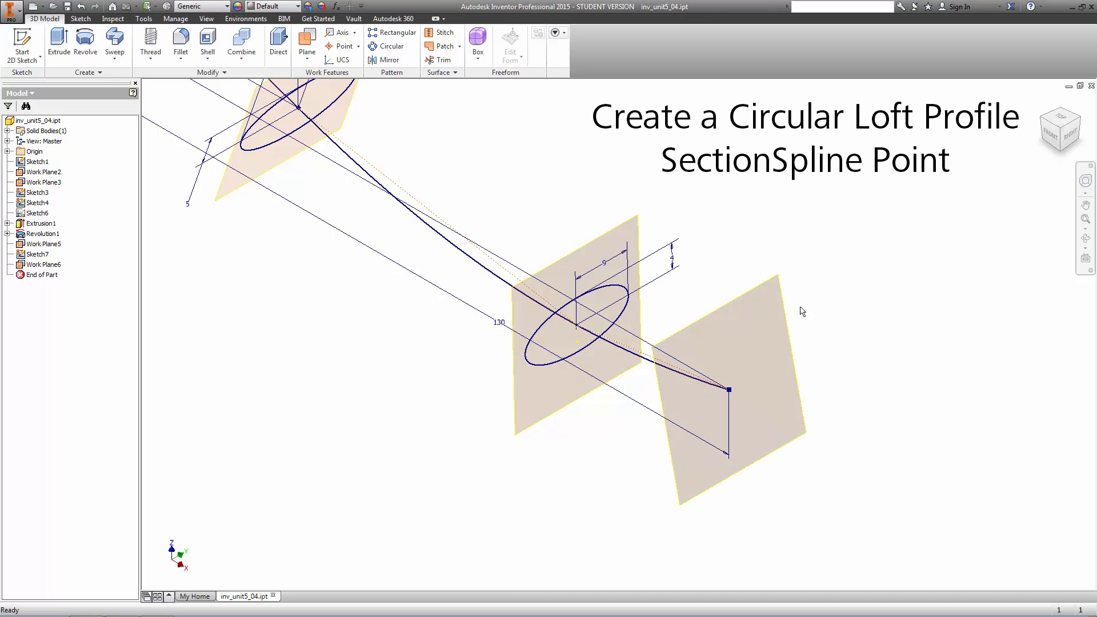
- Start a sketch on the new end work plane and project the spline's end point into it
click(781, 287)
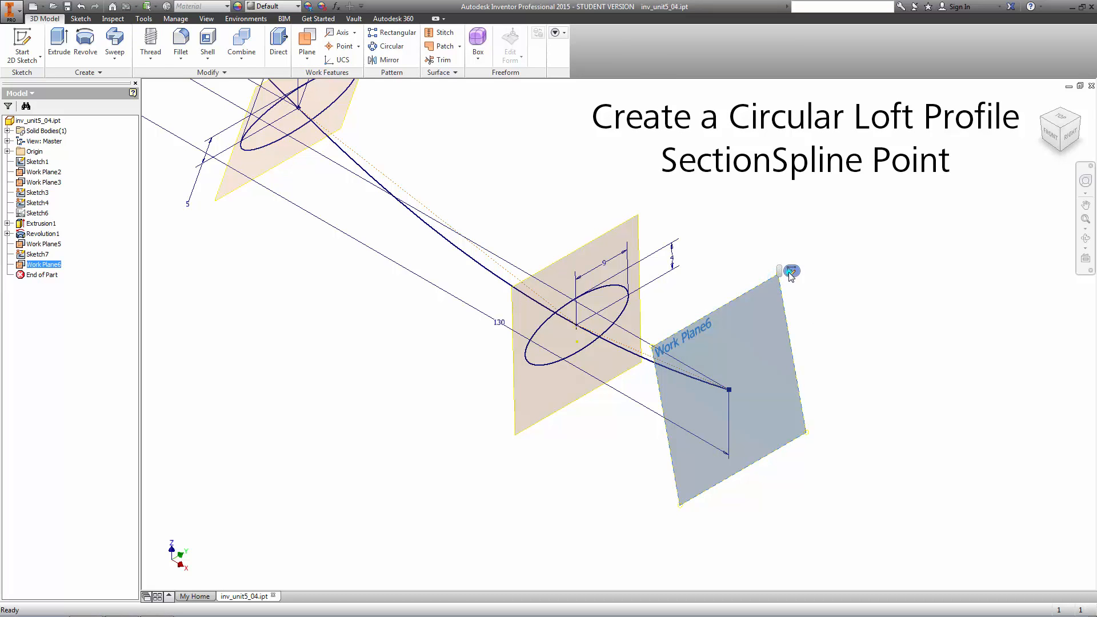
click(790, 273)
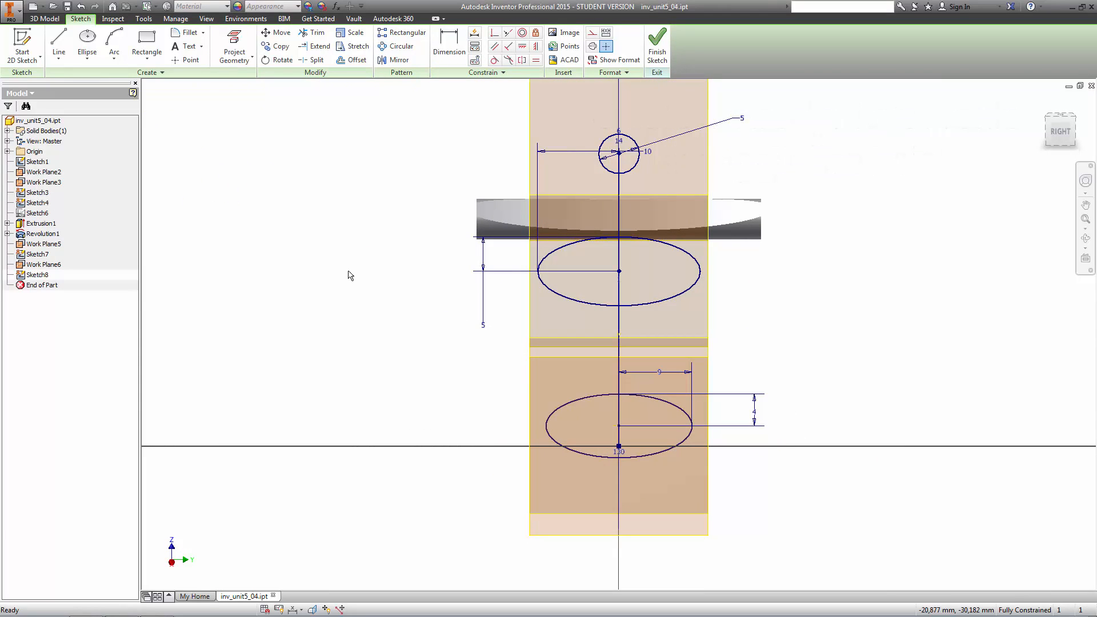
click(234, 49)
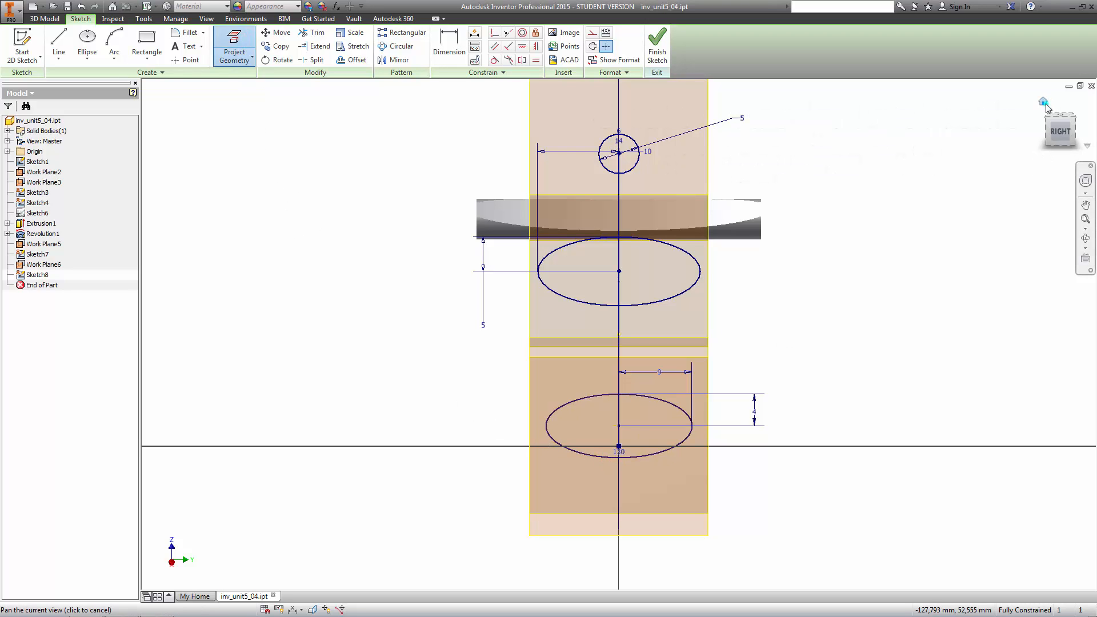
click(1043, 103)
scroll(865, 455, up, 5)
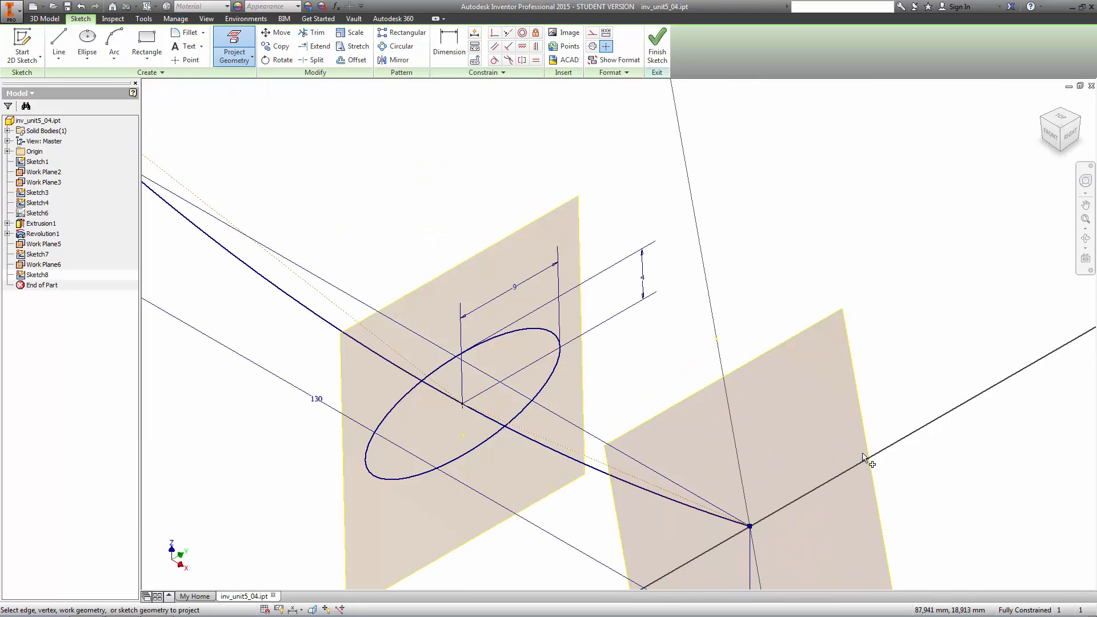
middle_drag(862, 452, 772, 272)
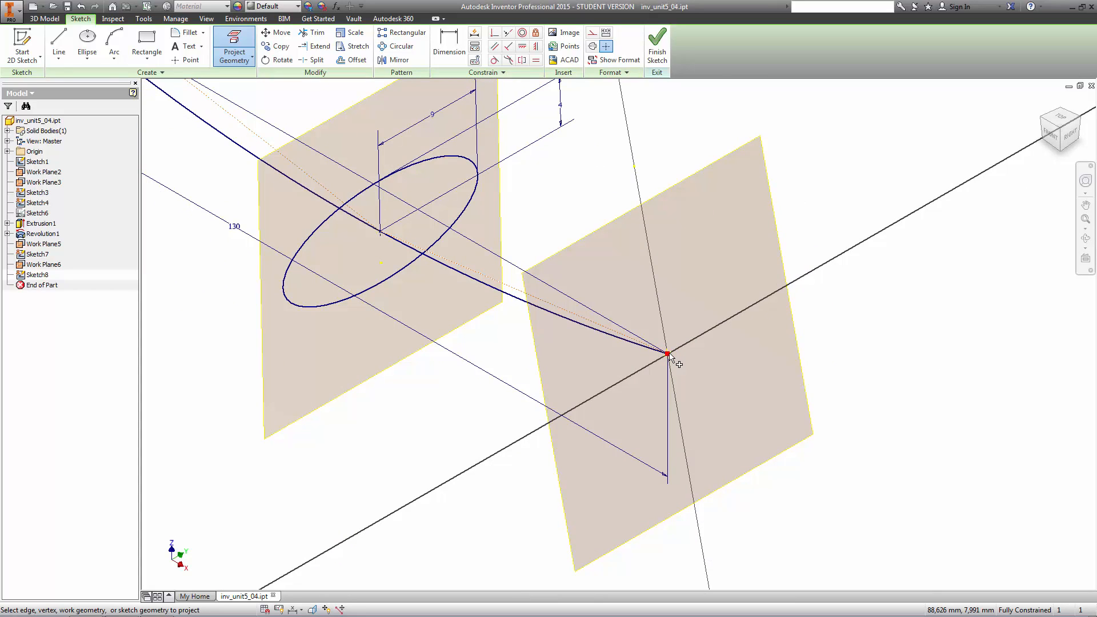
mouse_move(670, 356)
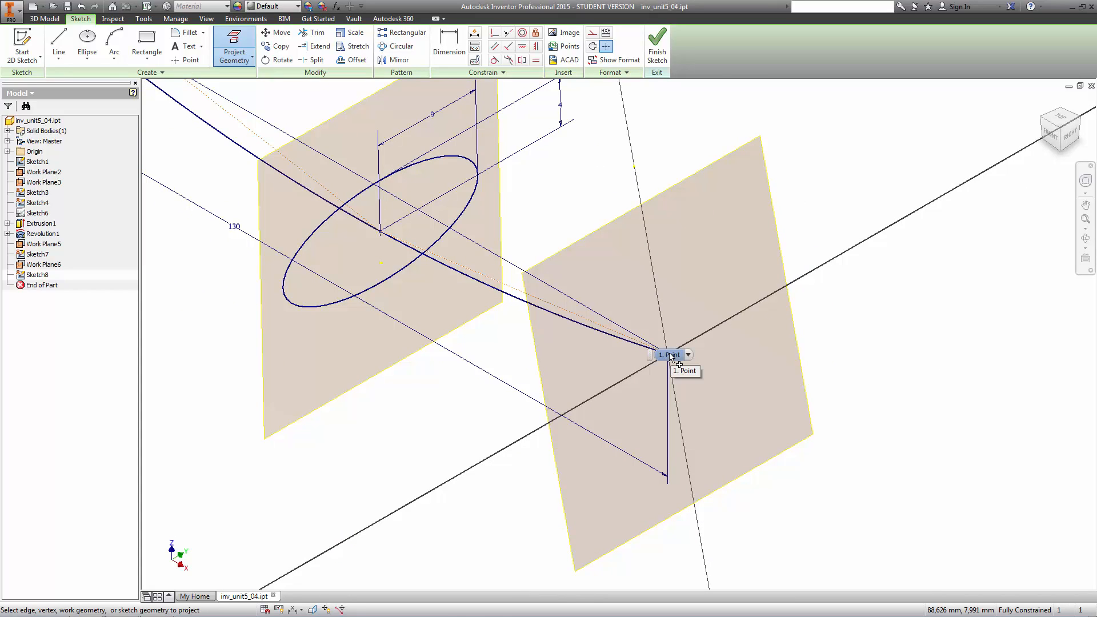
- Draw a centre-point circle about 5.9 mm in diameter, centred on the projected spline end point
click(88, 56)
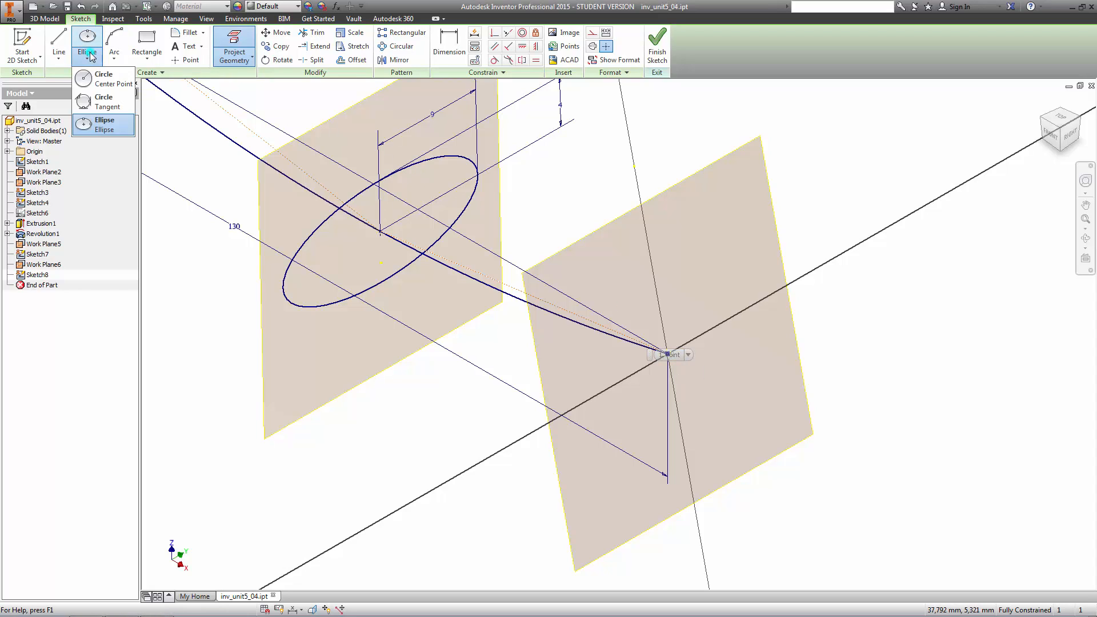
click(89, 58)
click(96, 80)
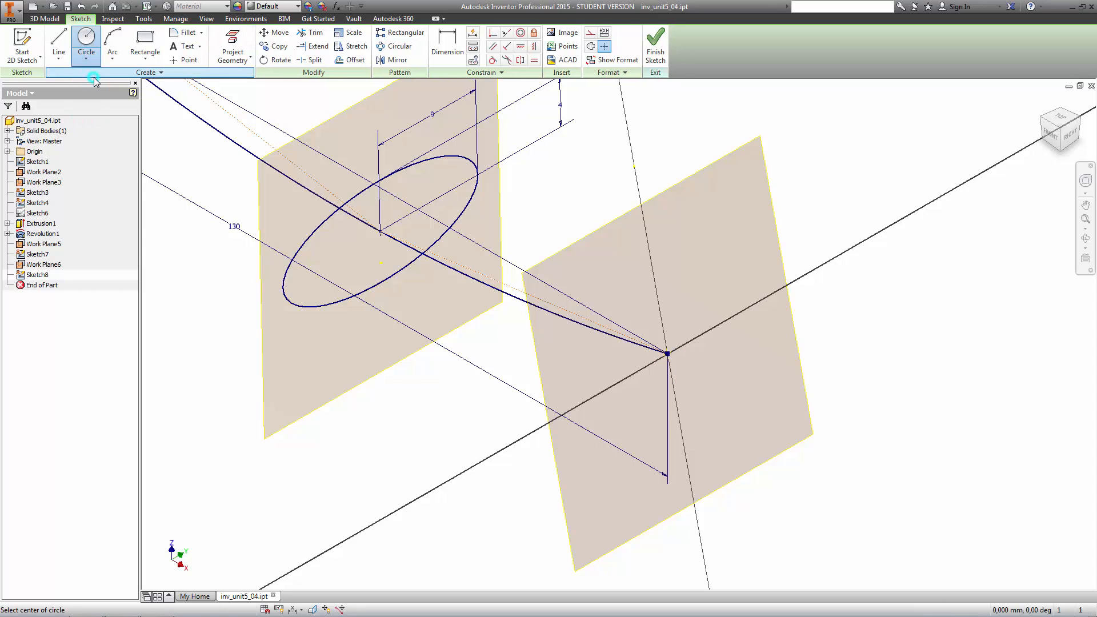
click(668, 354)
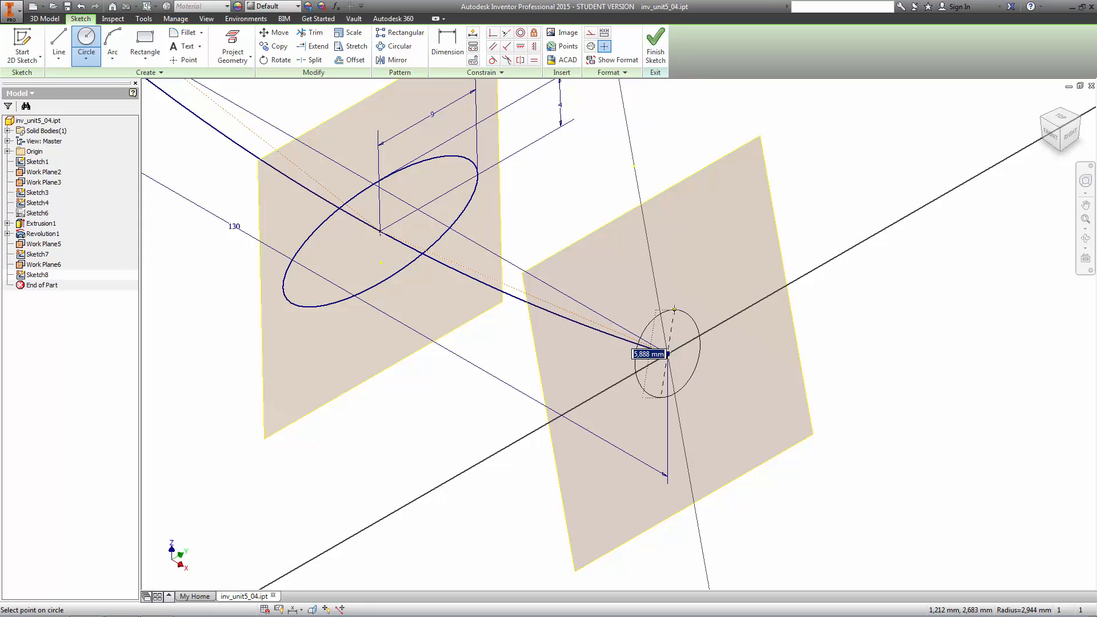
click(674, 310)
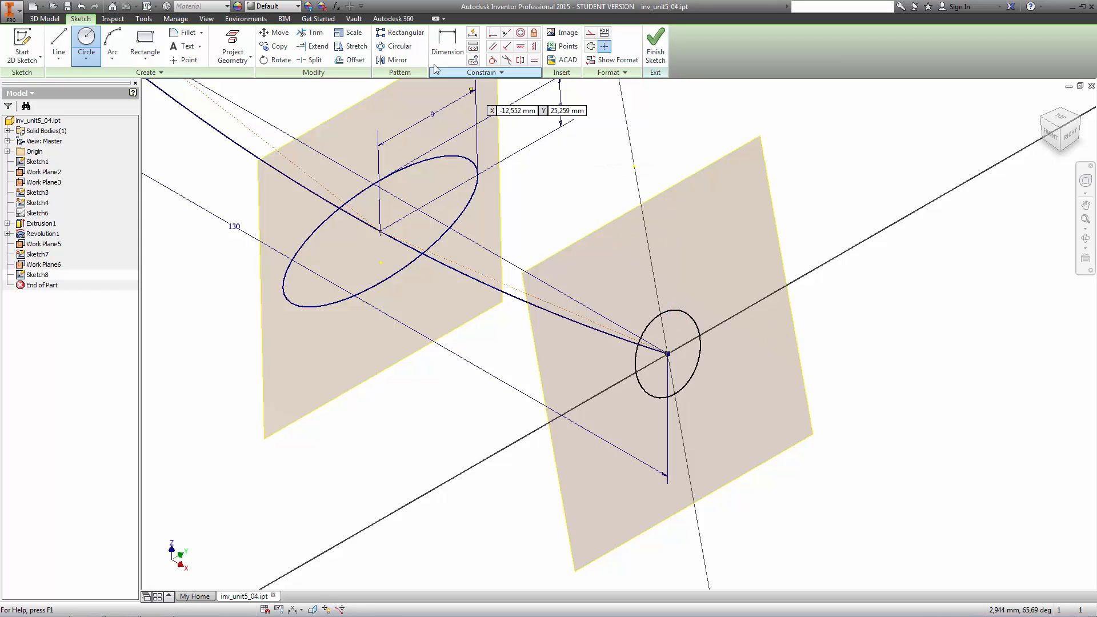
- Dimension the end circle's diameter at 7 mm and finish the sketch
click(439, 38)
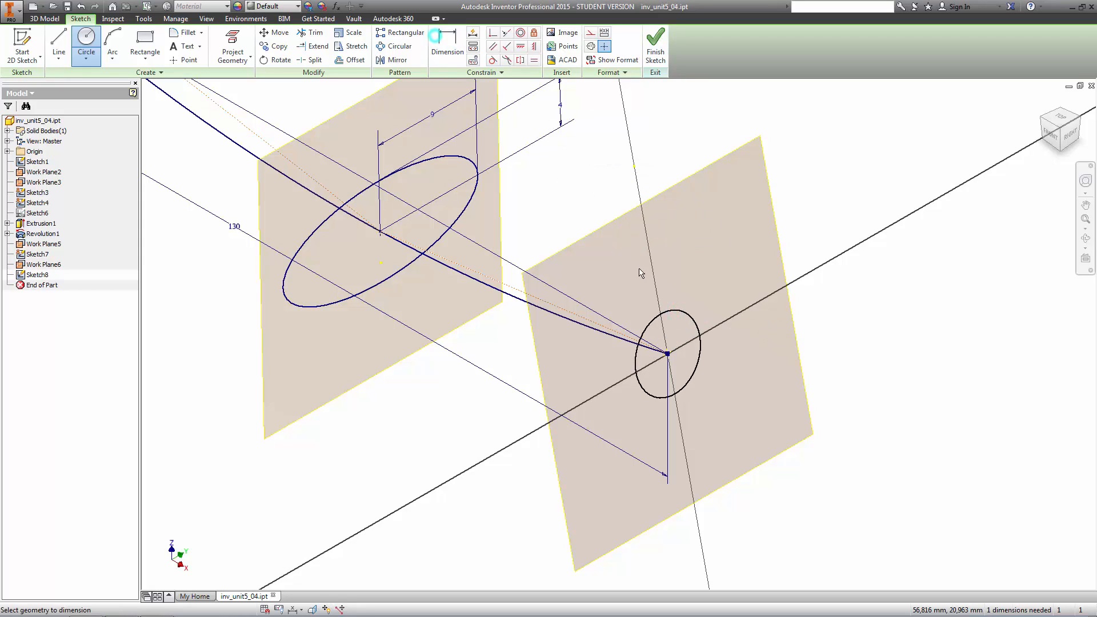
click(682, 315)
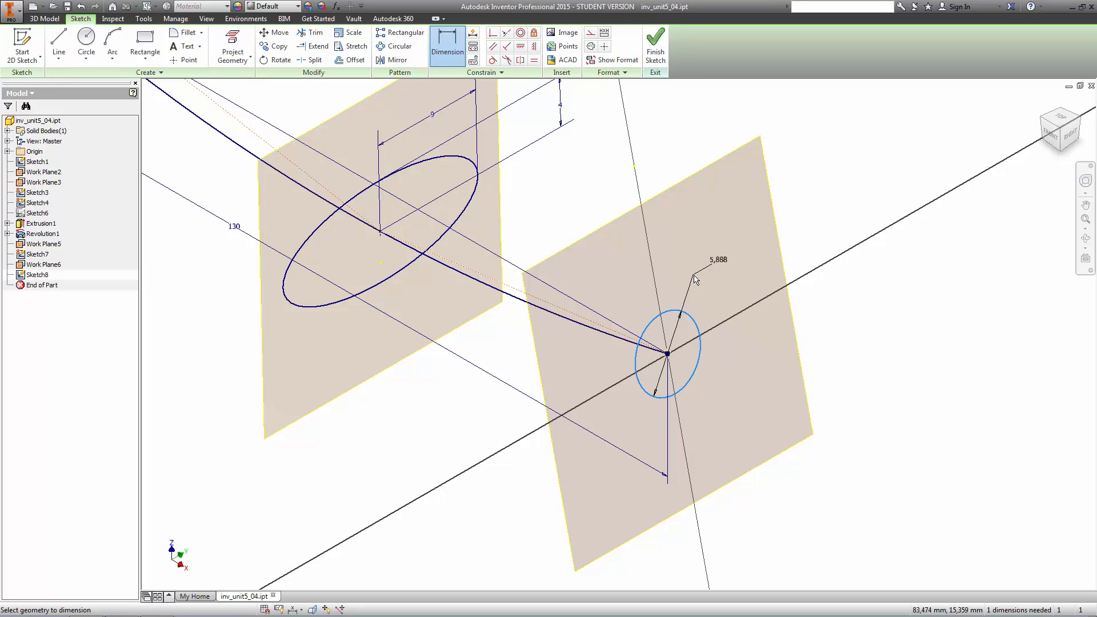
click(694, 278)
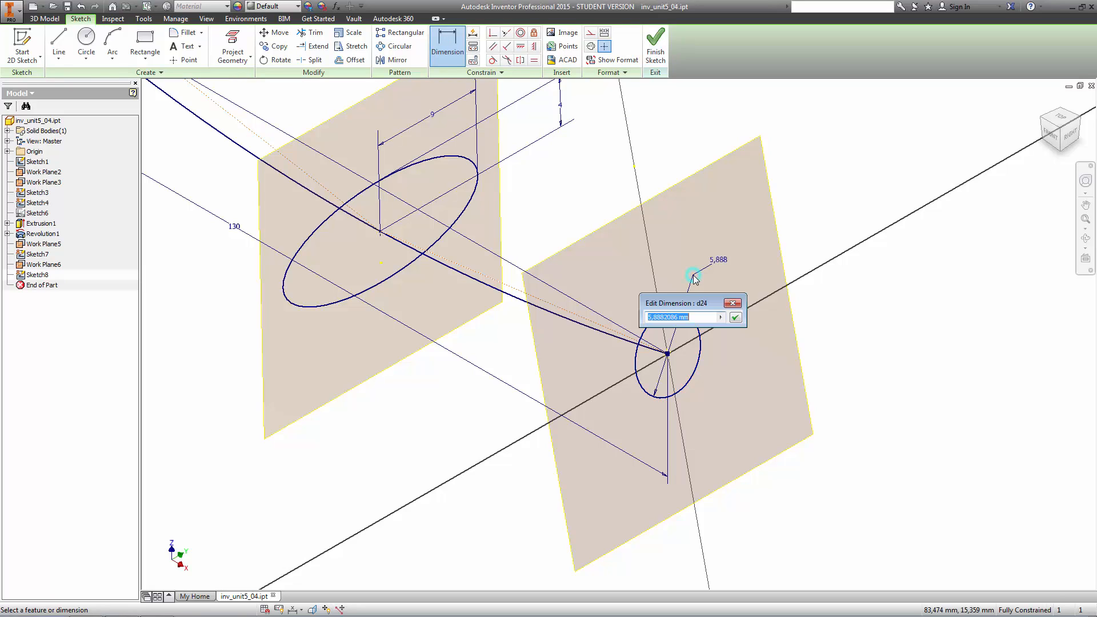
text(7)
click(735, 318)
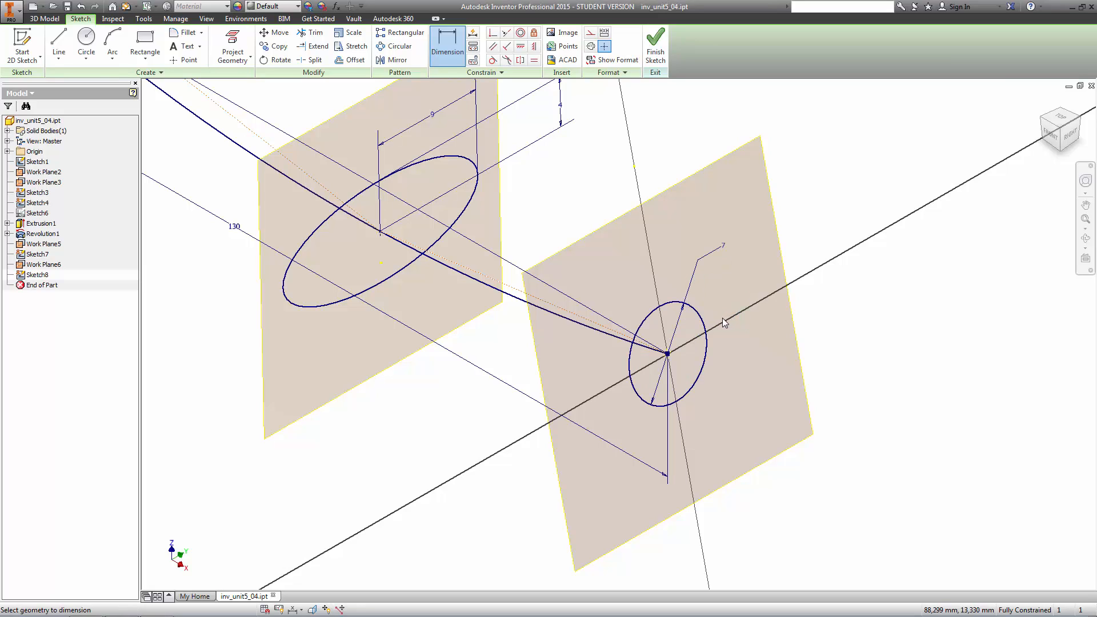
click(656, 43)
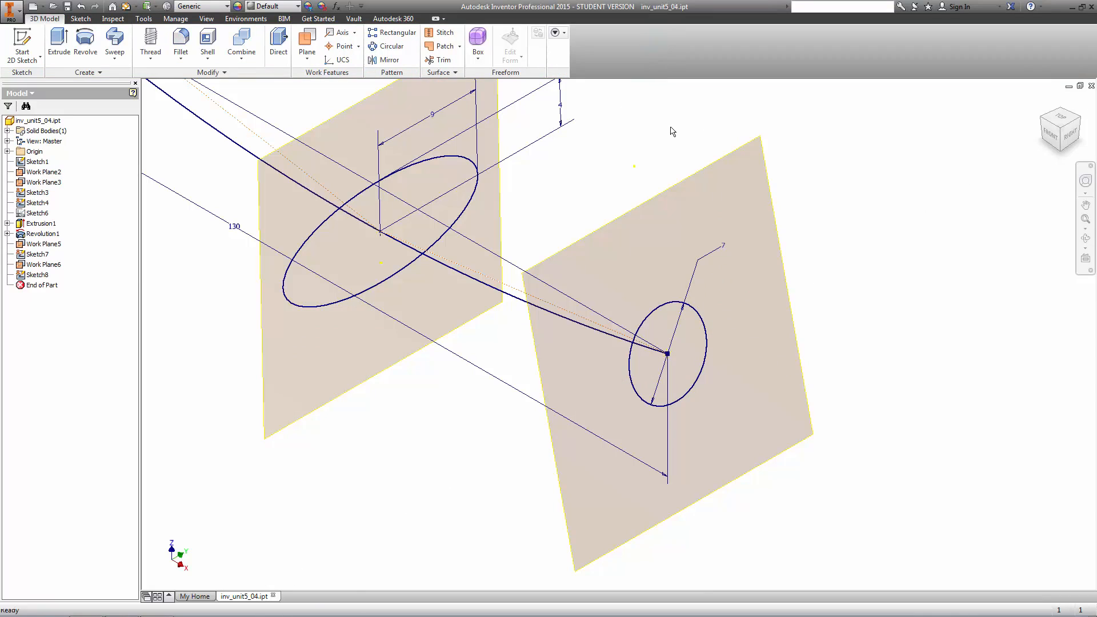
- Start a Loft with solid output and pick the edge loop of the existing rod's side face as the first section
scroll(406, 234, down, 5)
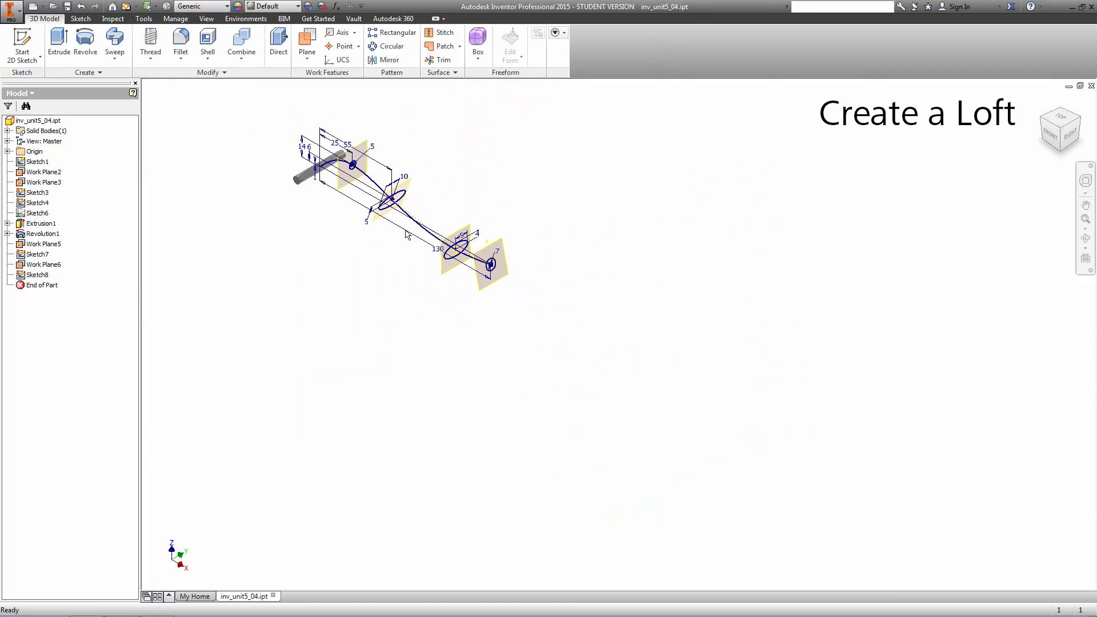
middle_drag(386, 225, 520, 312)
scroll(519, 295, up, 5)
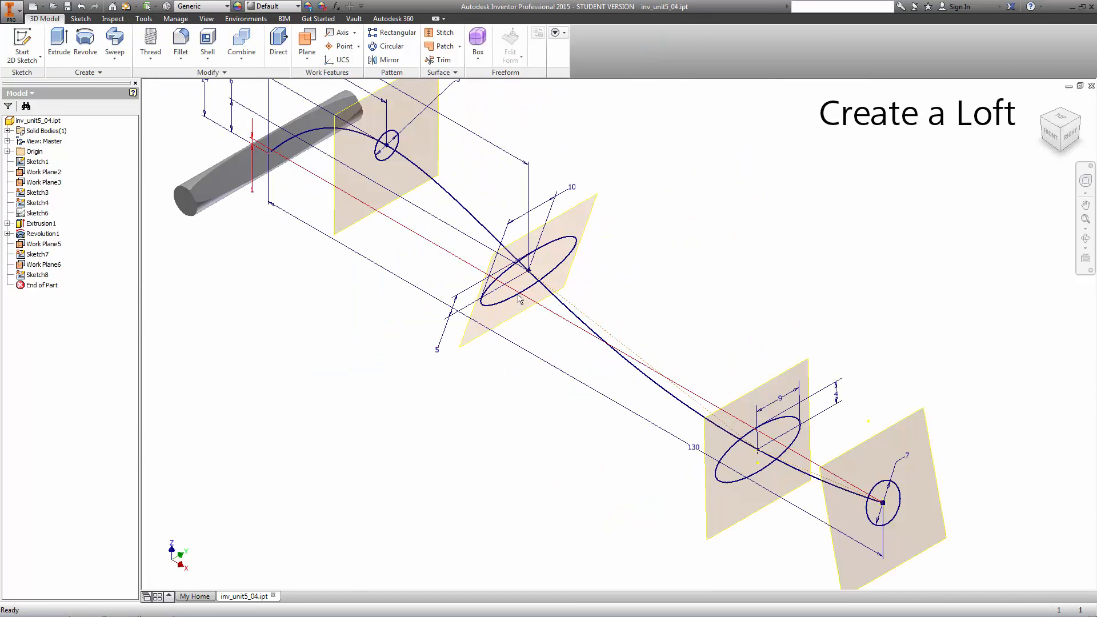
mouse_move(450, 275)
middle_down()
mouse_move(481, 300)
mouse_move(414, 283)
mouse_move(458, 288)
middle_up()
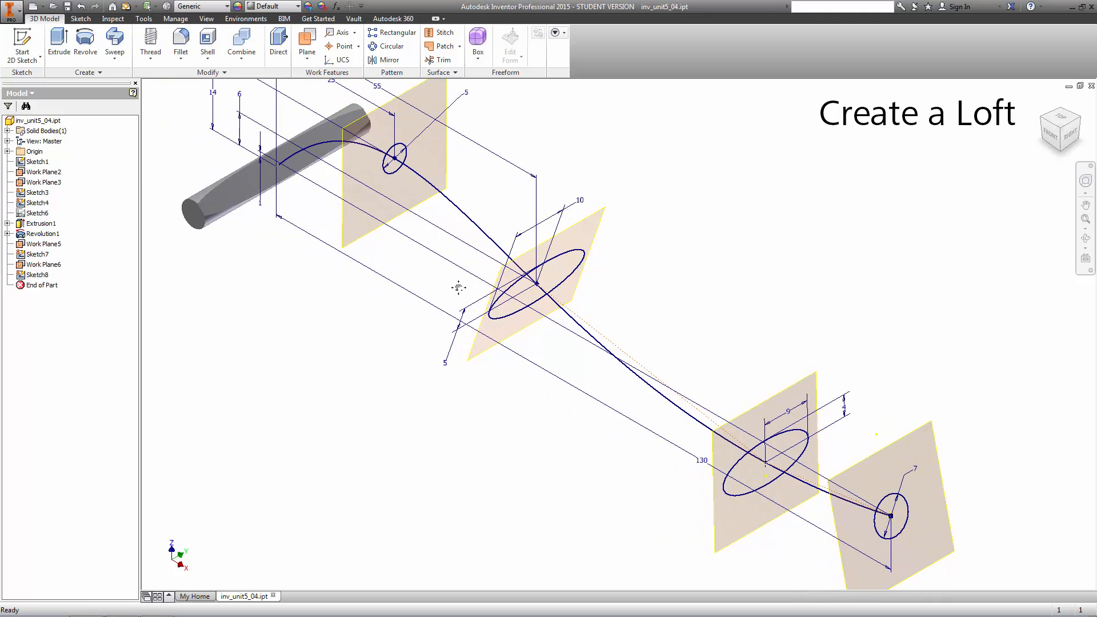
scroll(728, 186, down, 3)
middle_drag(727, 187, 669, 217)
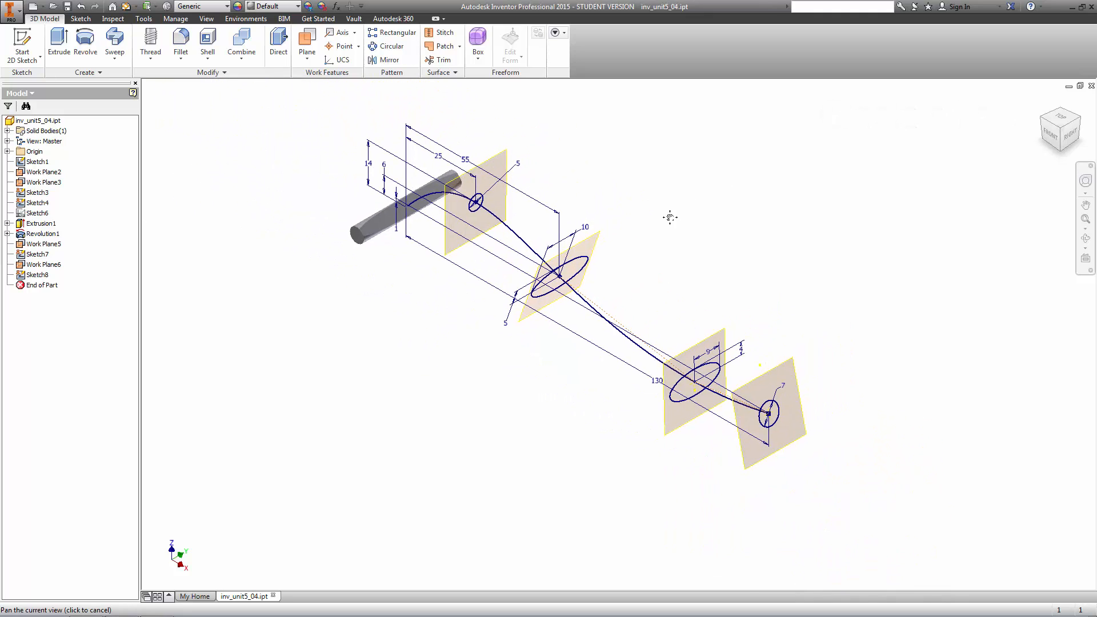
scroll(670, 217, up, 5)
scroll(671, 217, down, 4)
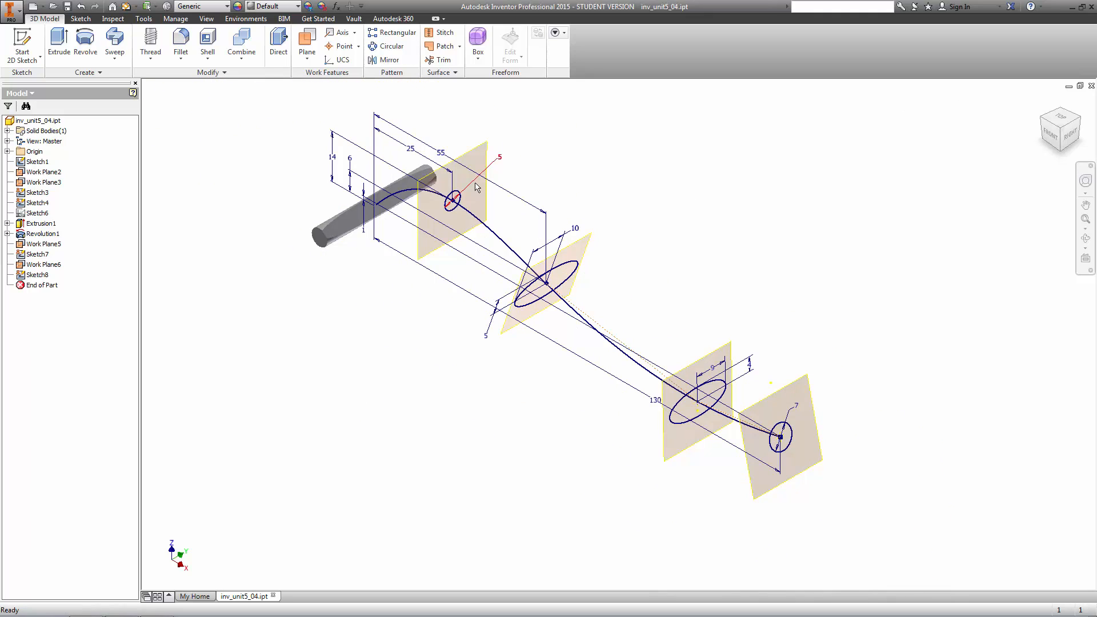
click(114, 58)
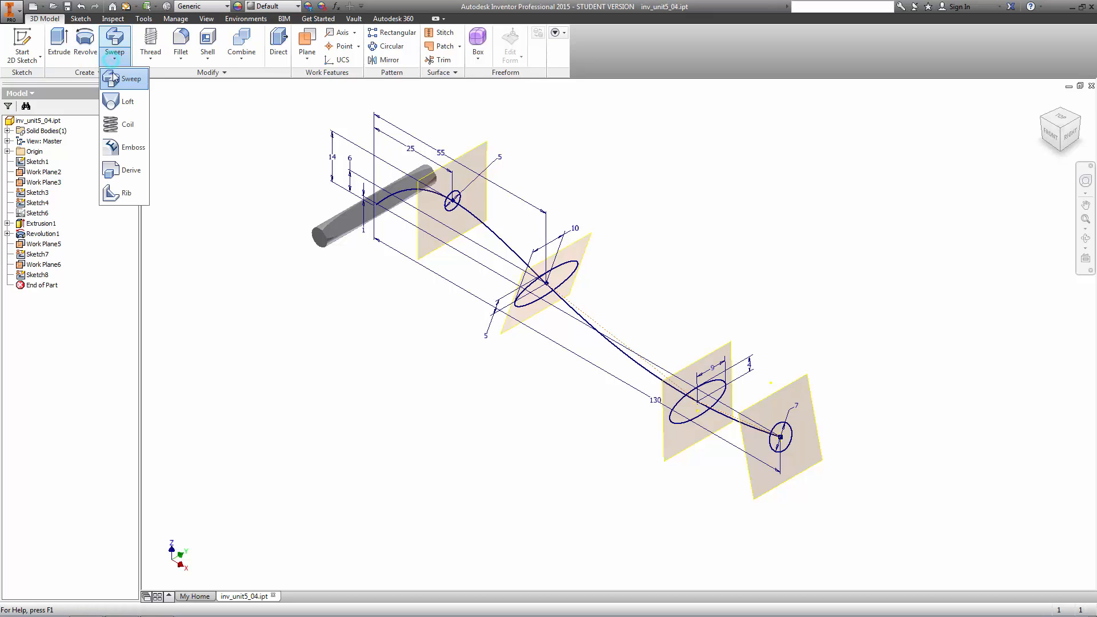
click(121, 103)
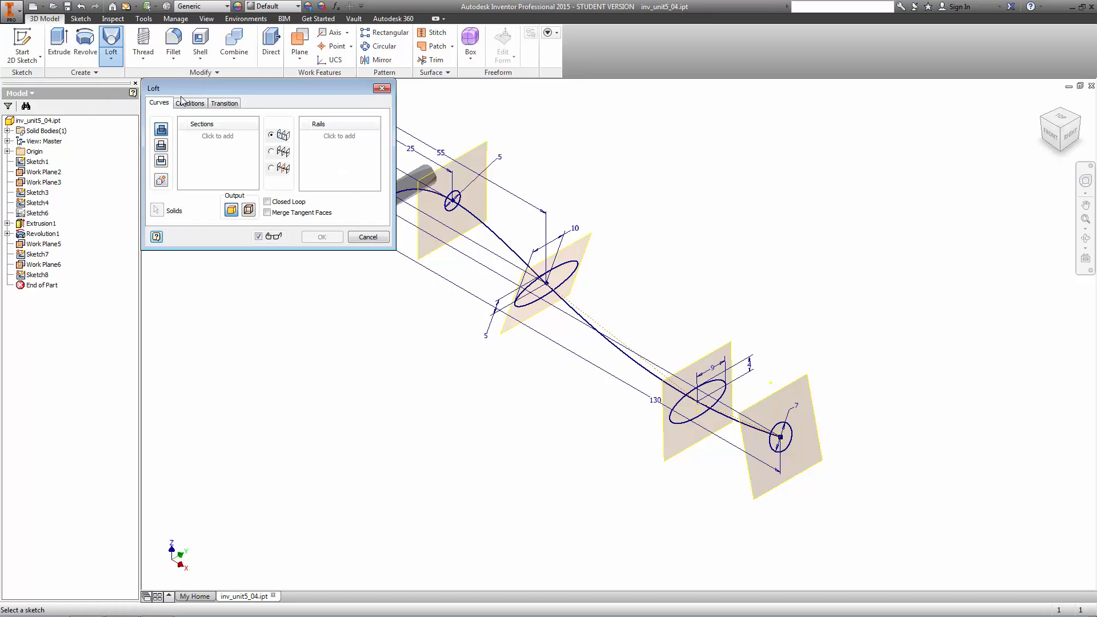
drag(255, 87, 266, 343)
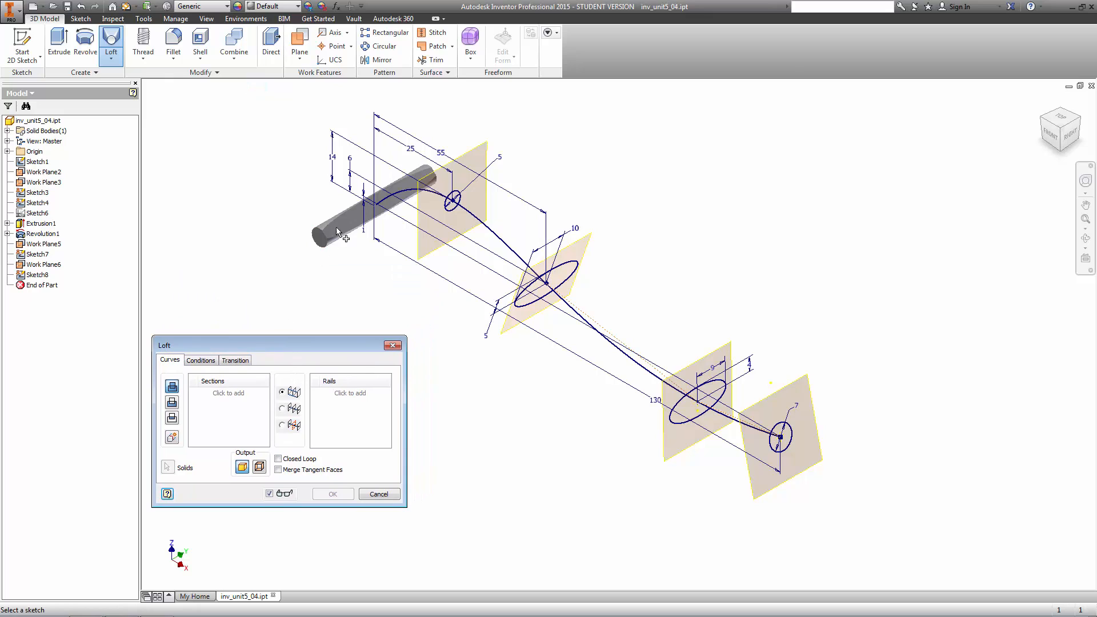
click(353, 213)
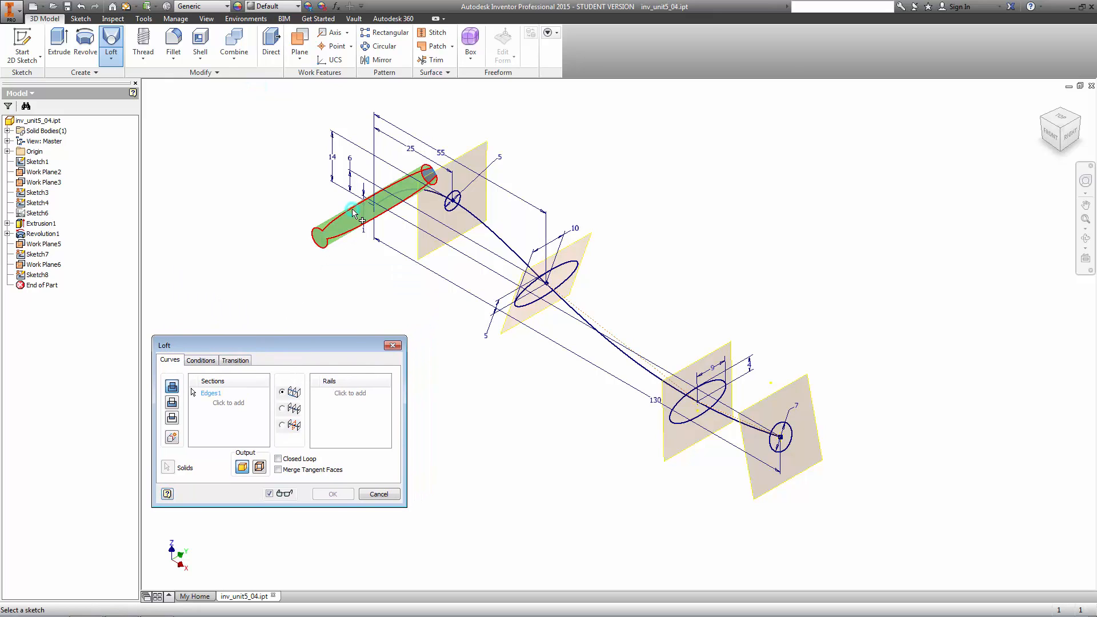
- Add the 5 mm circle, the 10 by 5 ellipse, the 9 by 4 ellipse and the 7 mm end circle as sections and create the loft
click(449, 199)
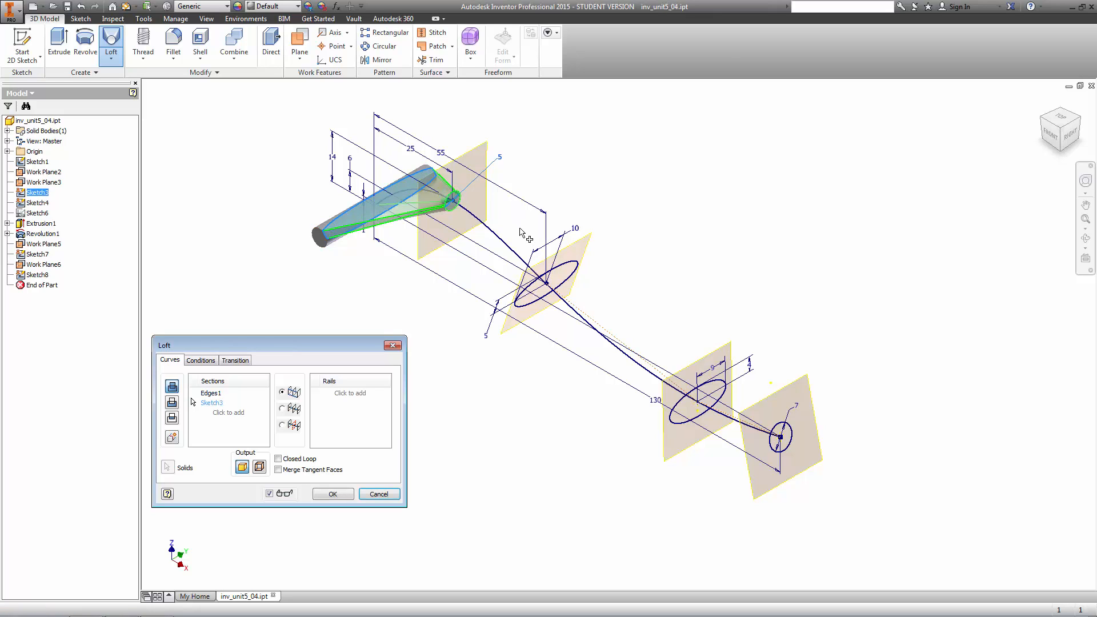
click(567, 265)
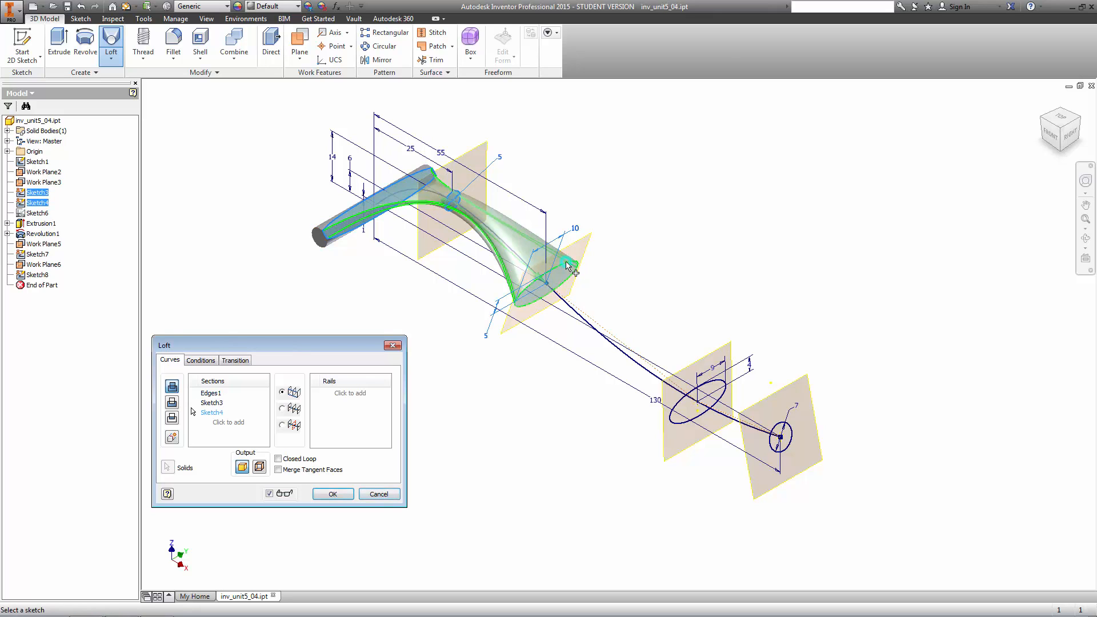
click(702, 388)
click(778, 430)
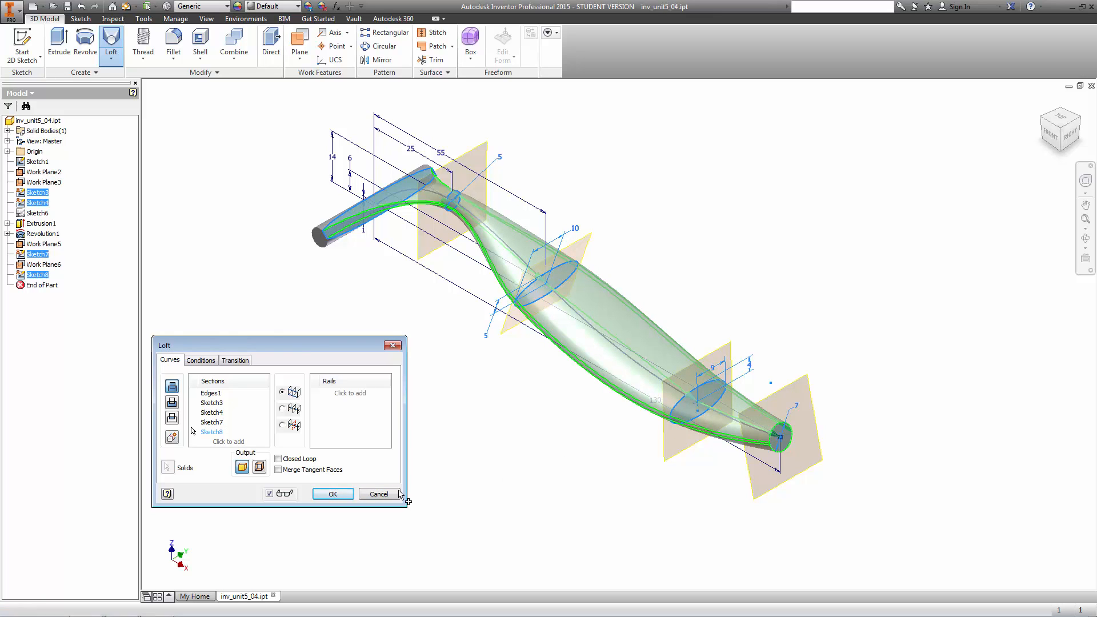
click(333, 494)
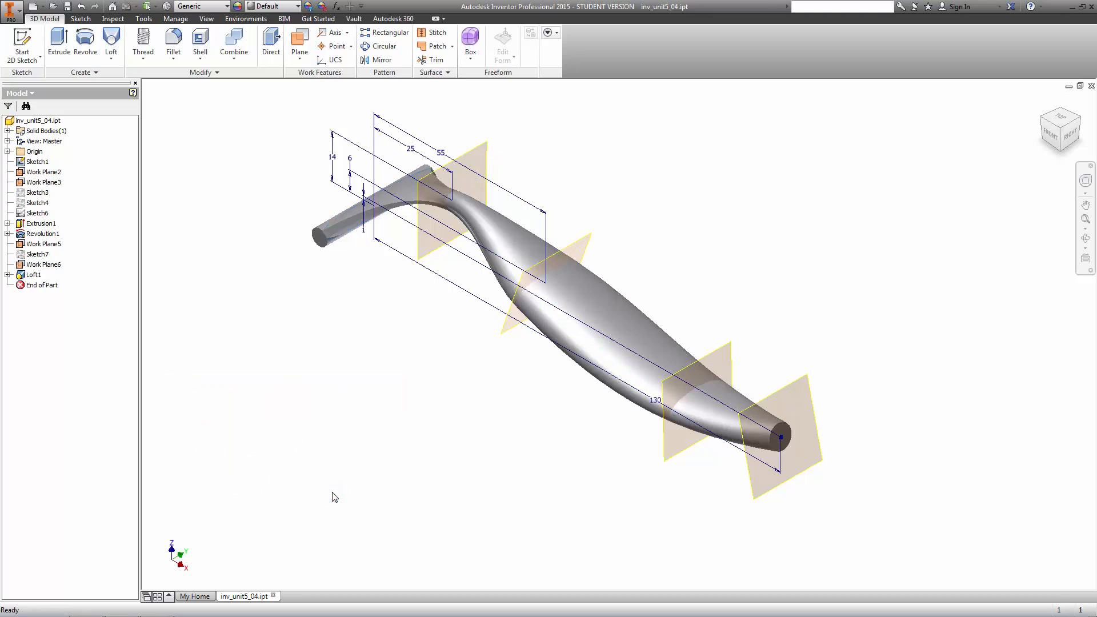
- Hide the spline sketch Sketch1 and the work planes Work Plane2, Work Plane3, Work Plane5 and Work Plane6
right_click(35, 162)
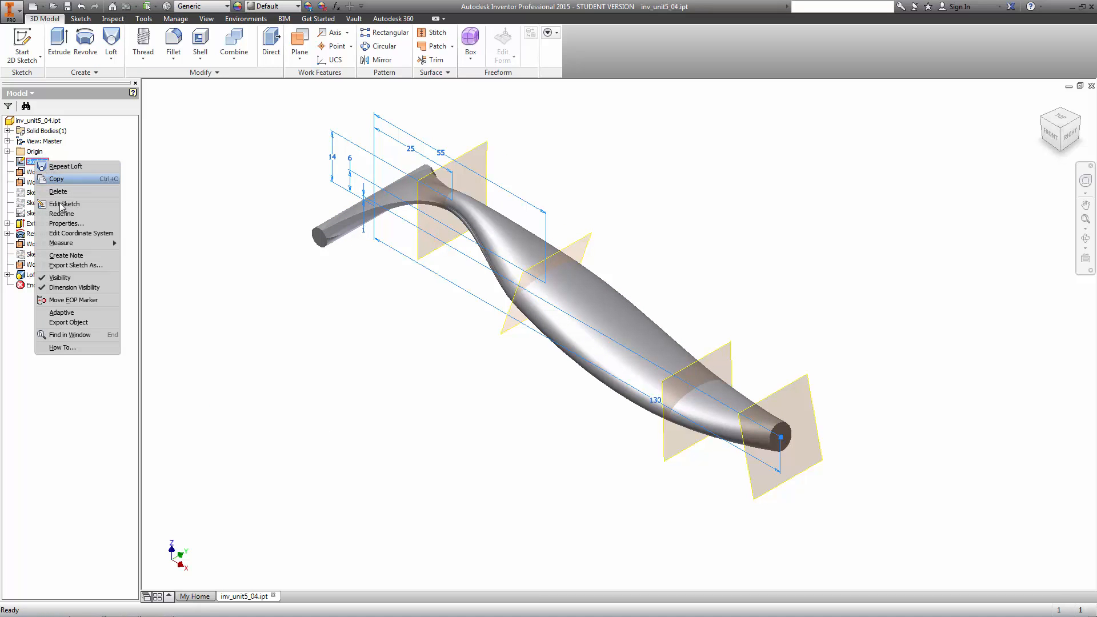
click(60, 278)
right_click(50, 172)
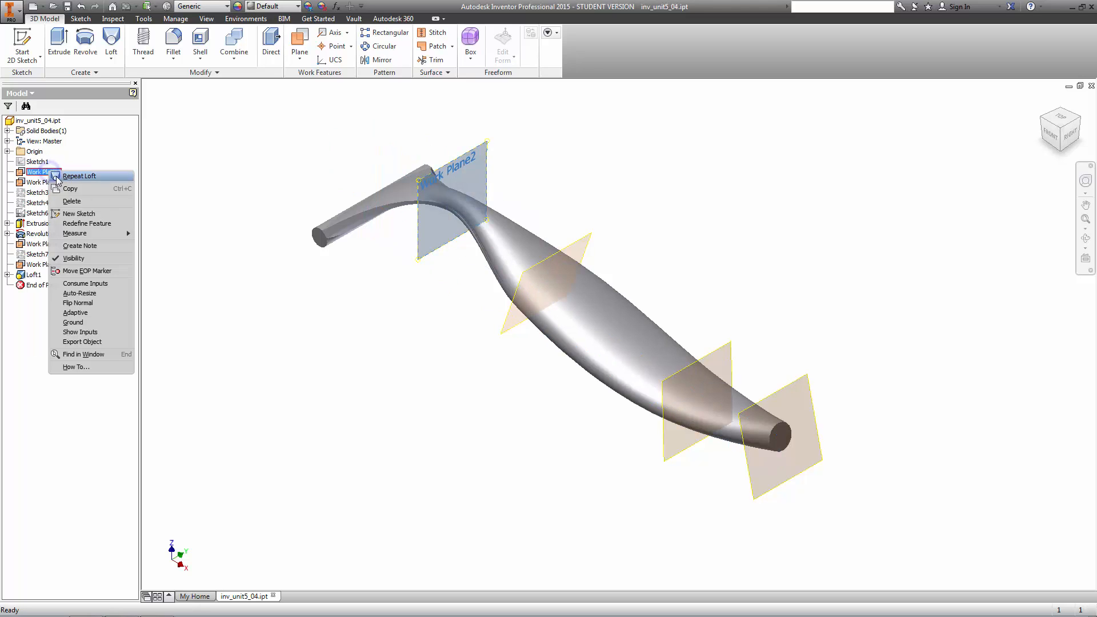
click(73, 259)
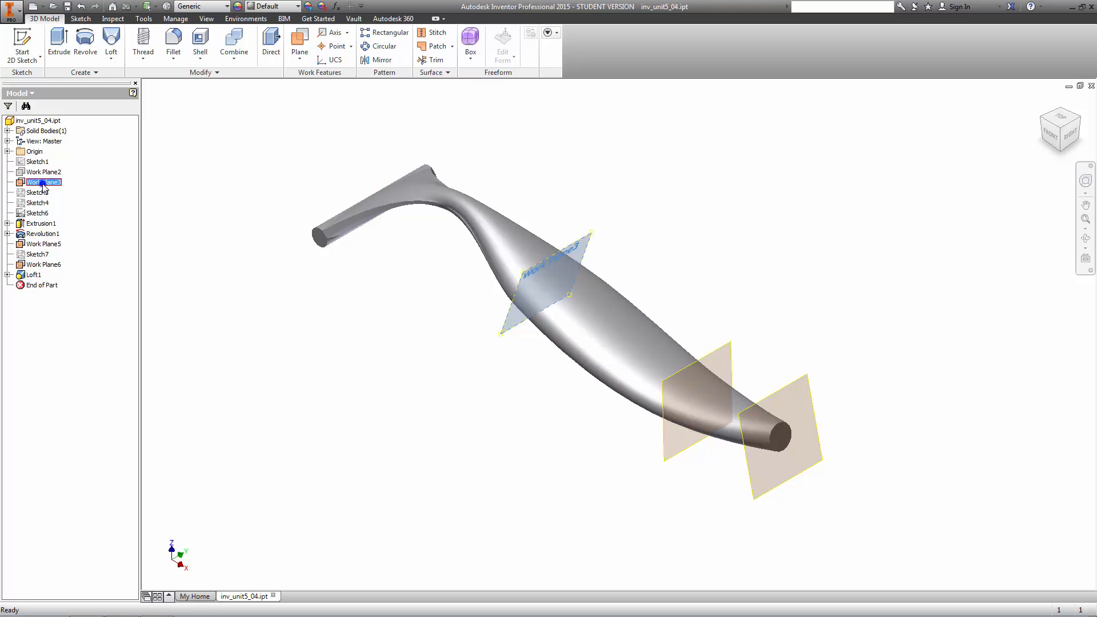
right_click(45, 183)
click(67, 271)
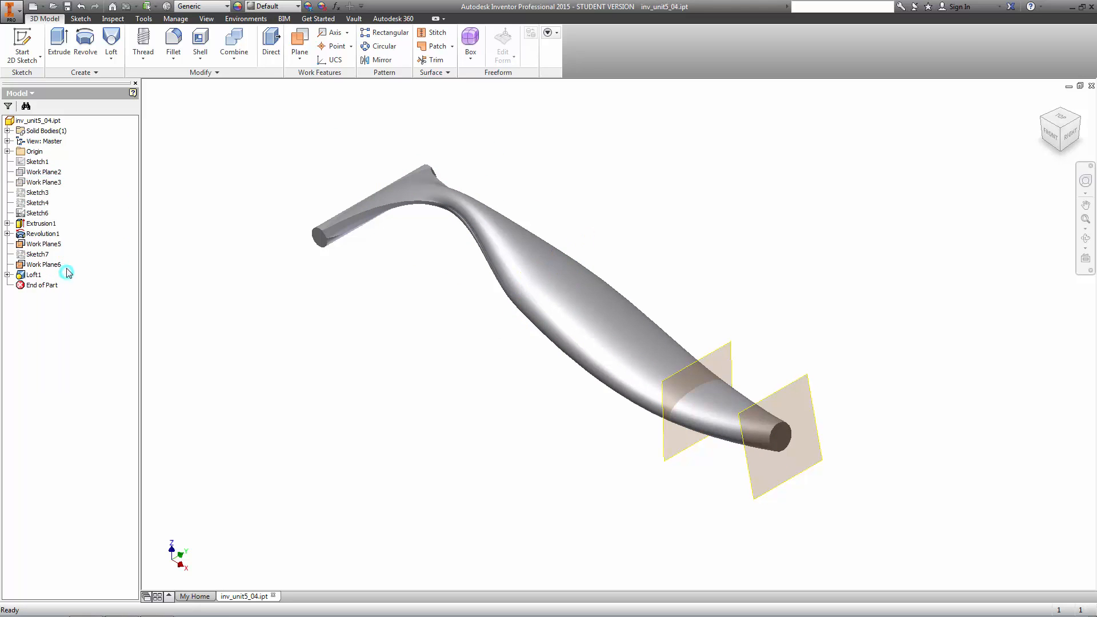
right_click(46, 244)
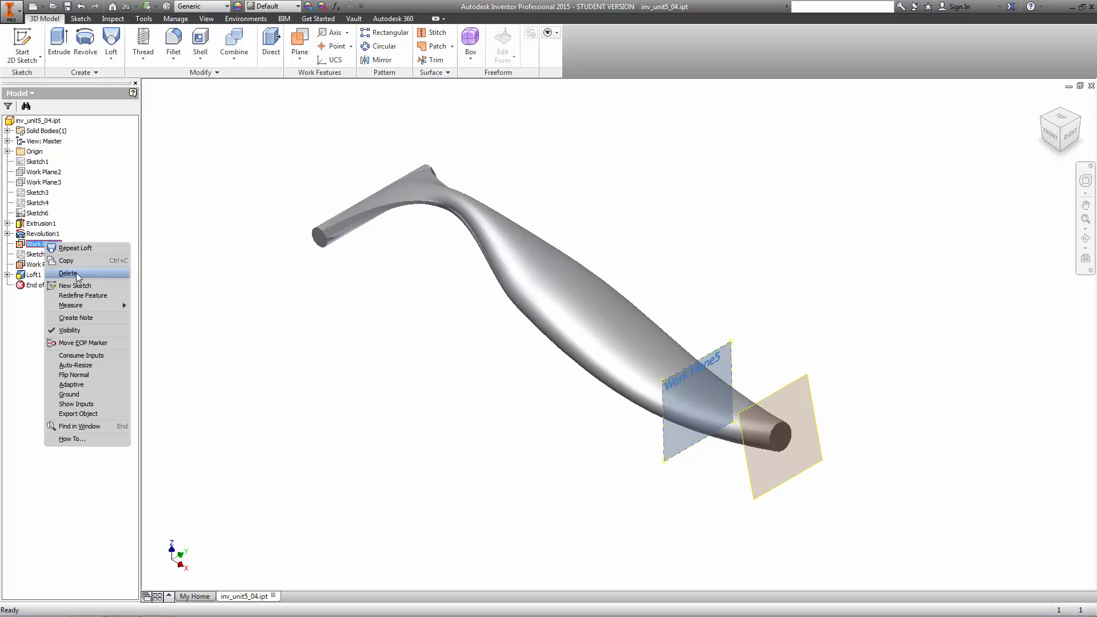
click(81, 330)
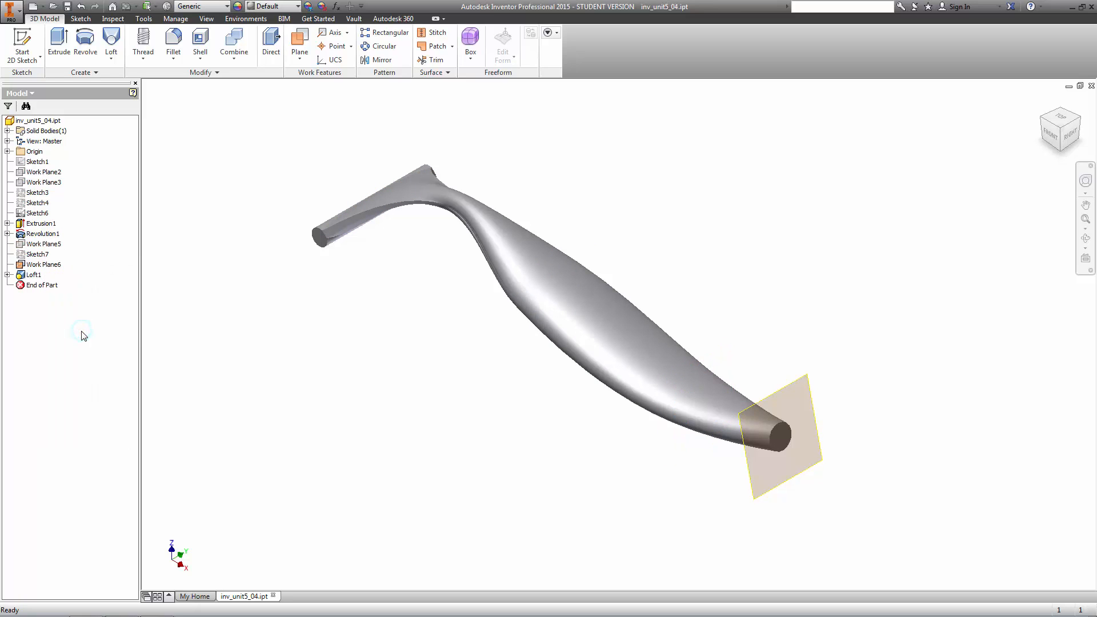
right_click(44, 264)
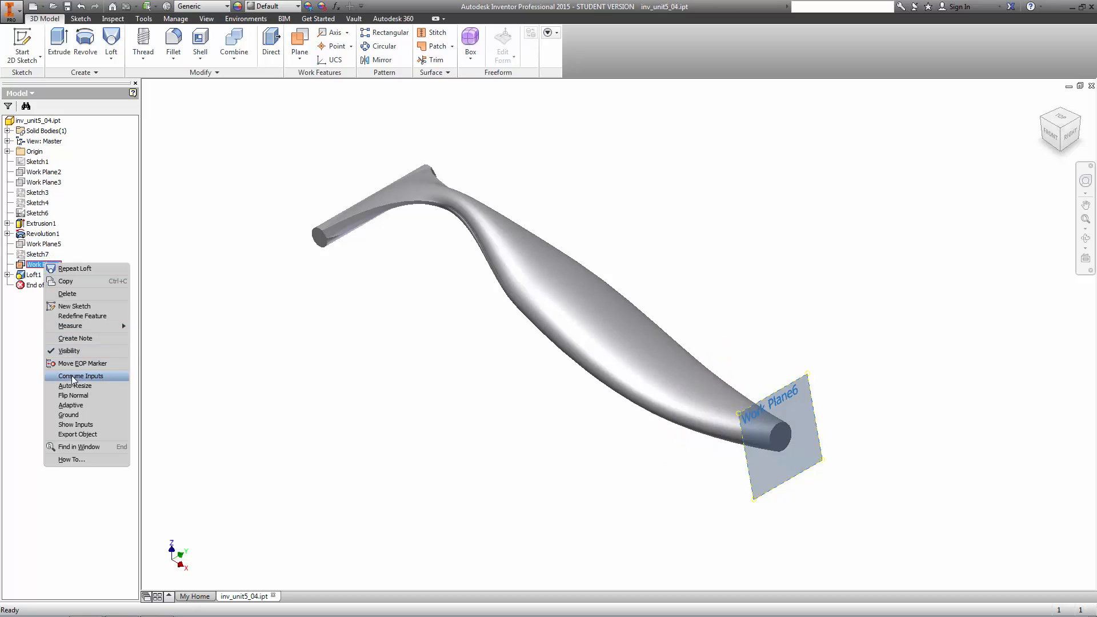
click(80, 352)
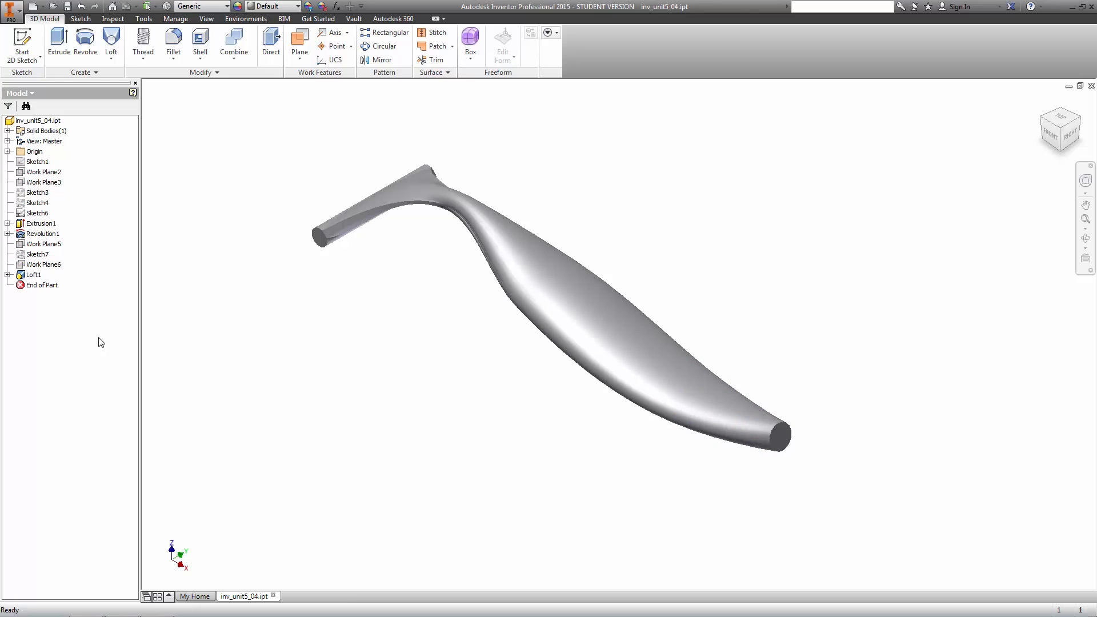
- Start a Save As of the lofted part
click(16, 14)
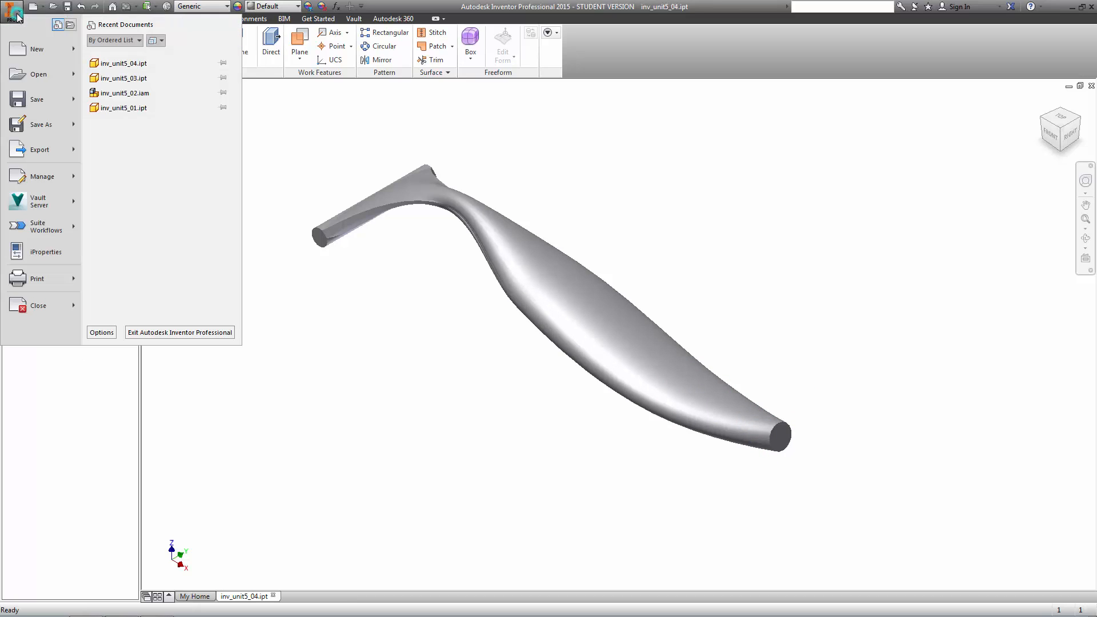
mouse_move(62, 127)
click(113, 115)
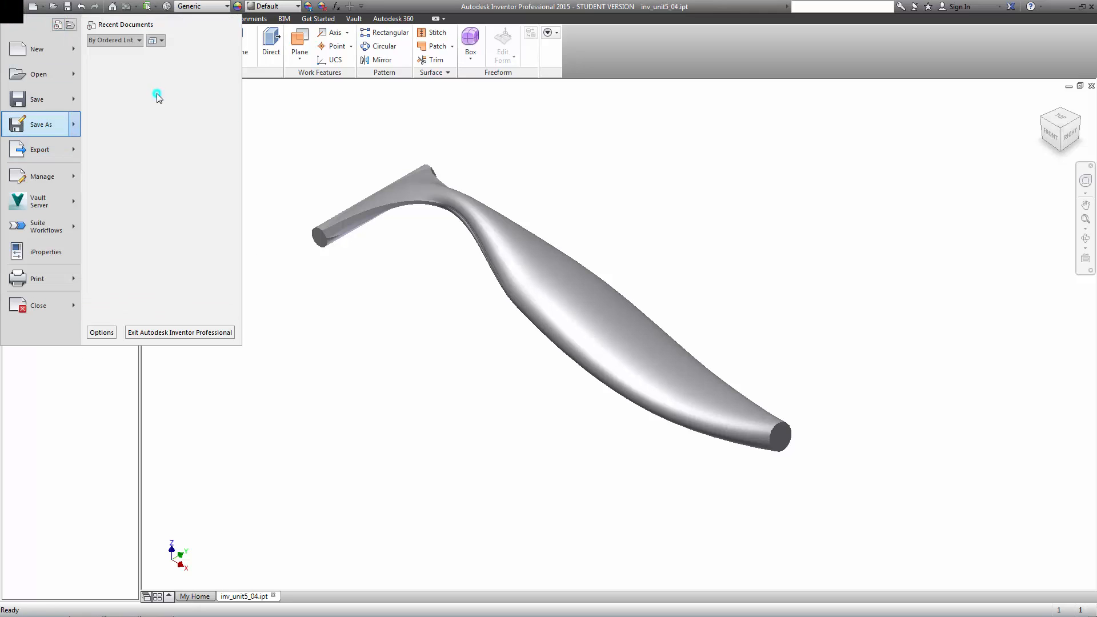